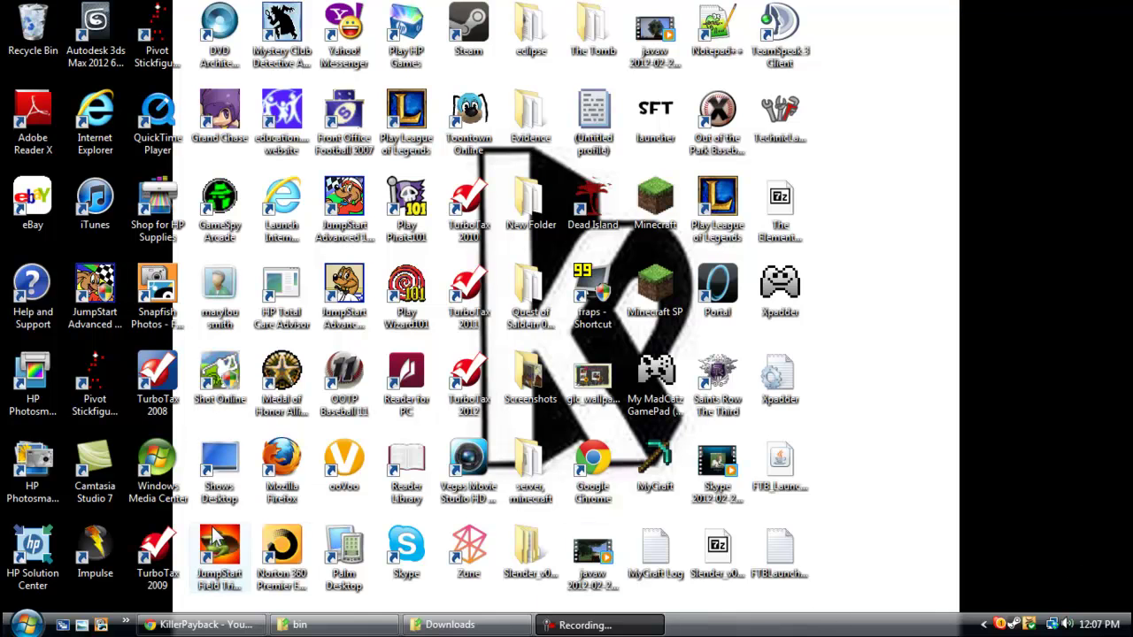
Step: Restore the Chrome window showing the YouTube channel page from the taskbar
mouse_move(212, 625)
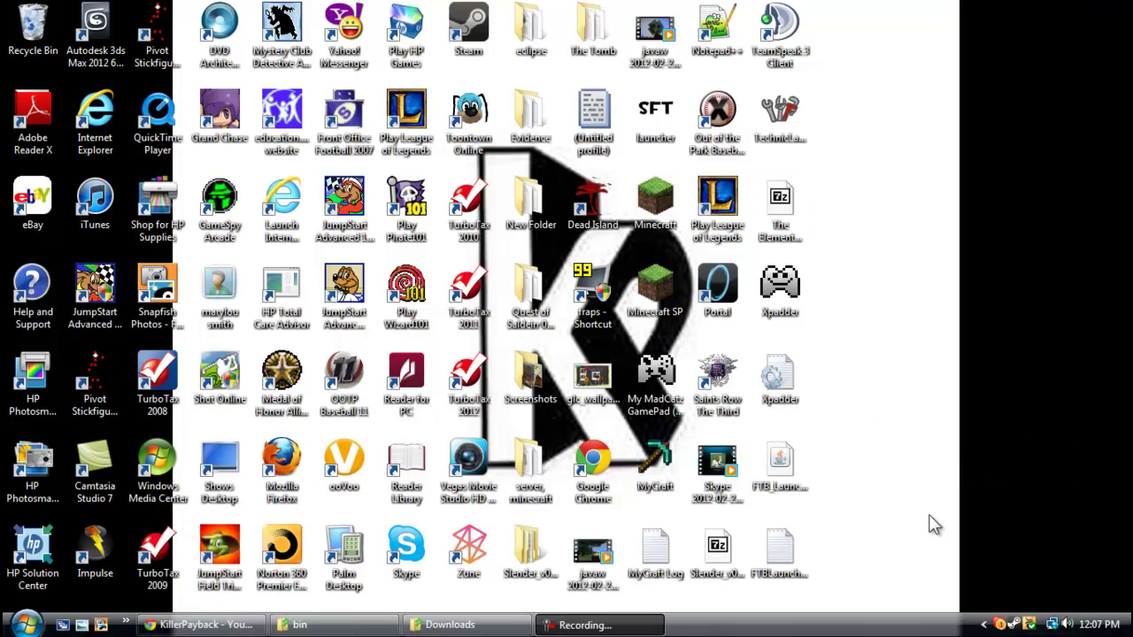
mouse_move(988, 587)
mouse_down()
mouse_move(991, 310)
mouse_move(929, 86)
mouse_move(941, 197)
mouse_move(988, 165)
mouse_up()
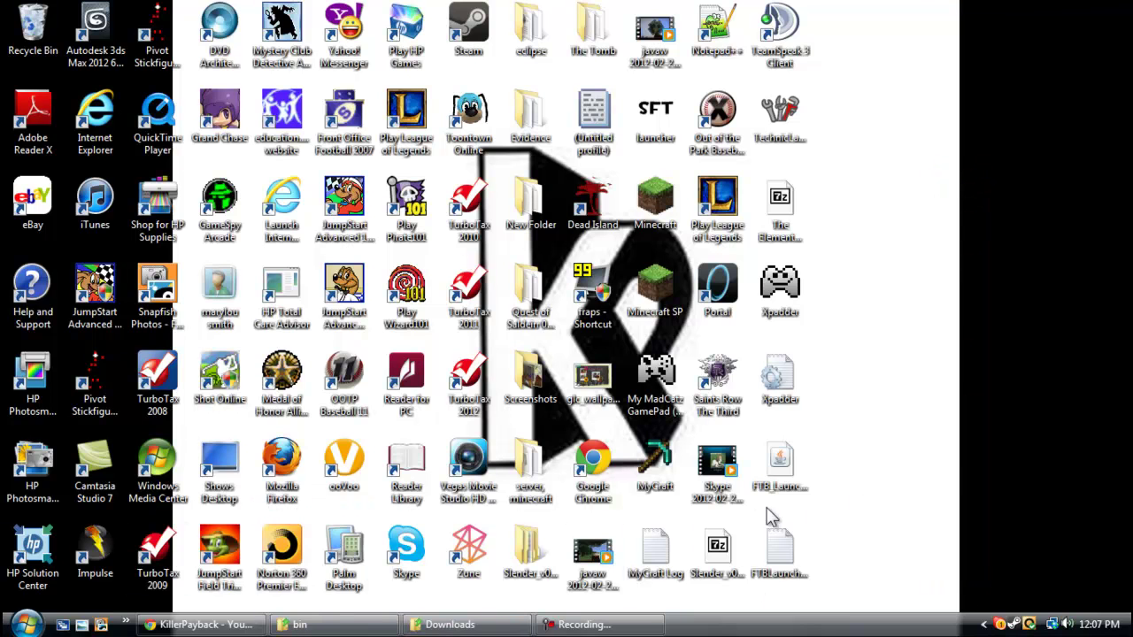
Step: Bring Chrome back and switch to the minecraftforge Downloads tab listing Forge builds
click(203, 624)
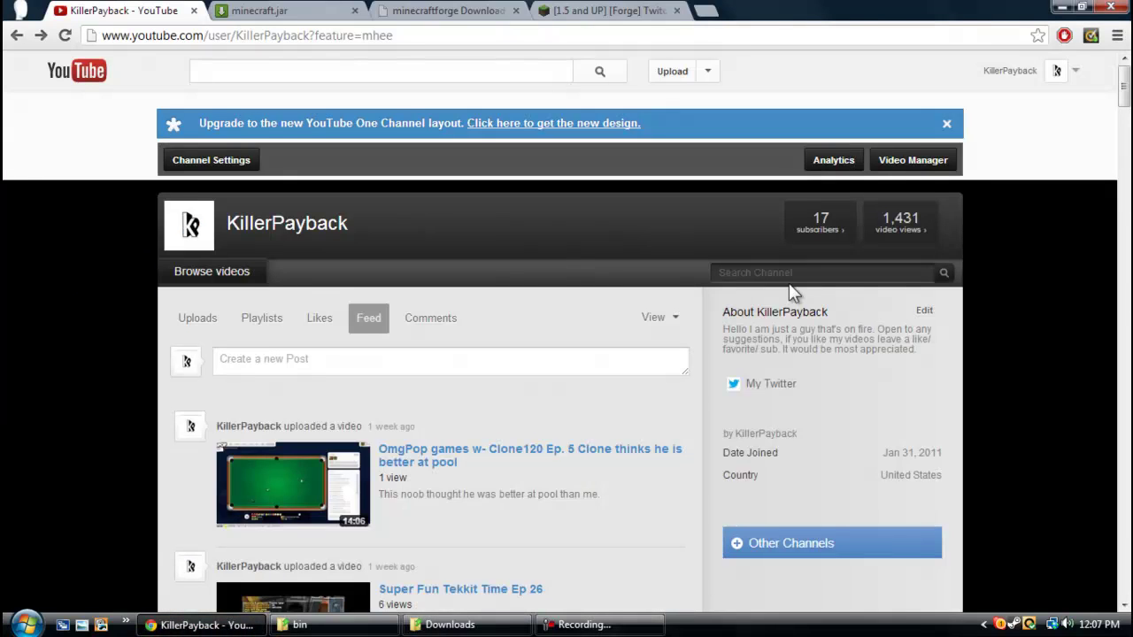
click(461, 11)
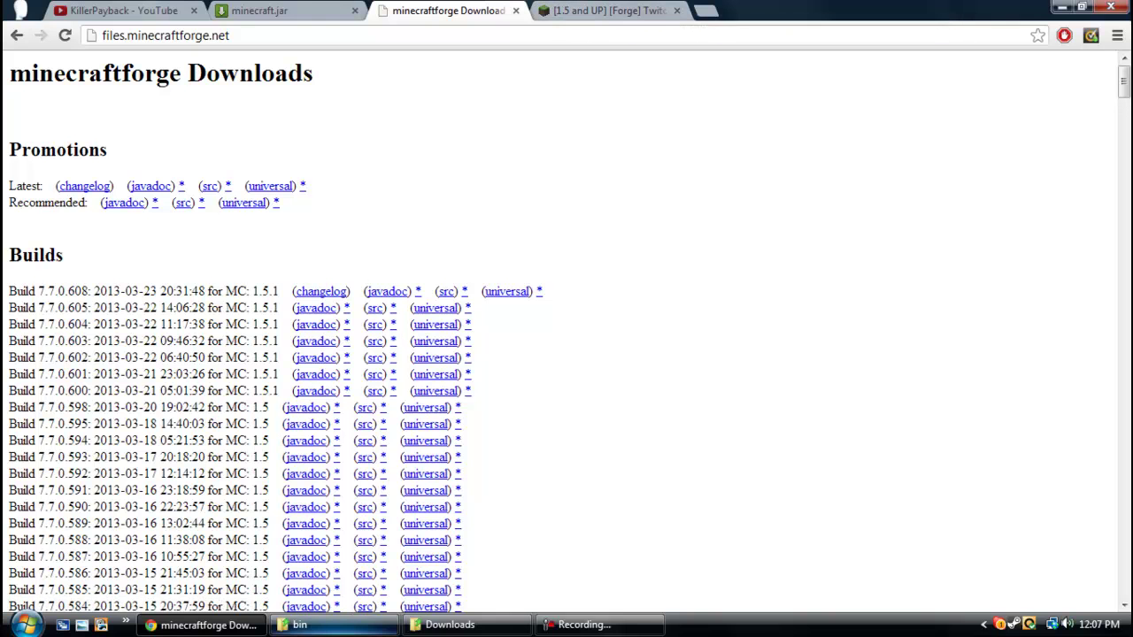
click(358, 628)
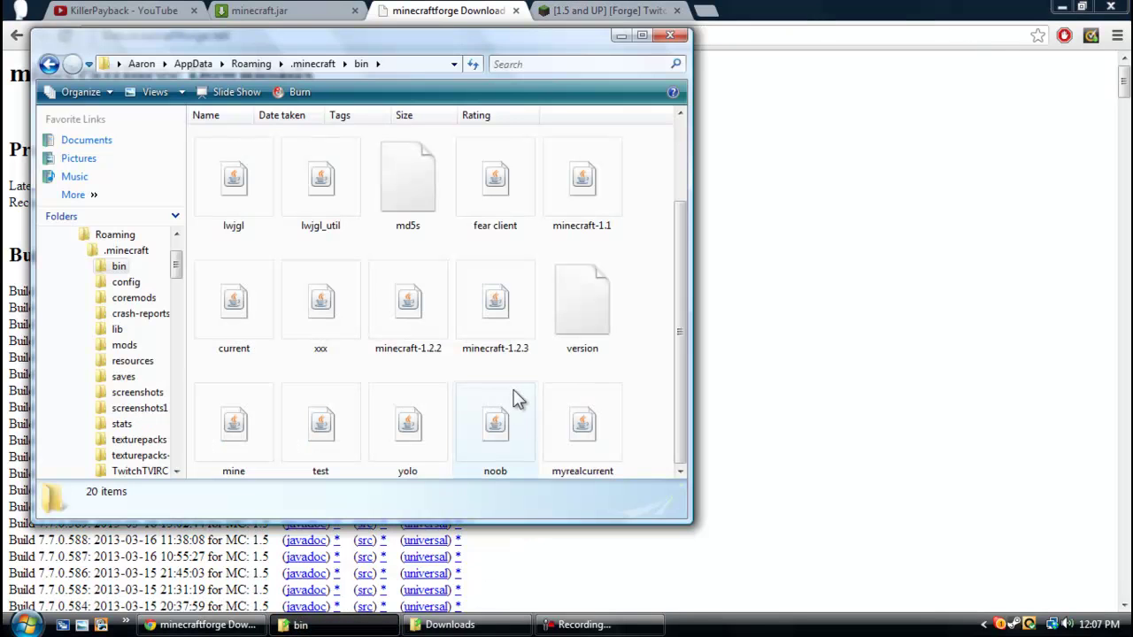
click(300, 625)
click(27, 624)
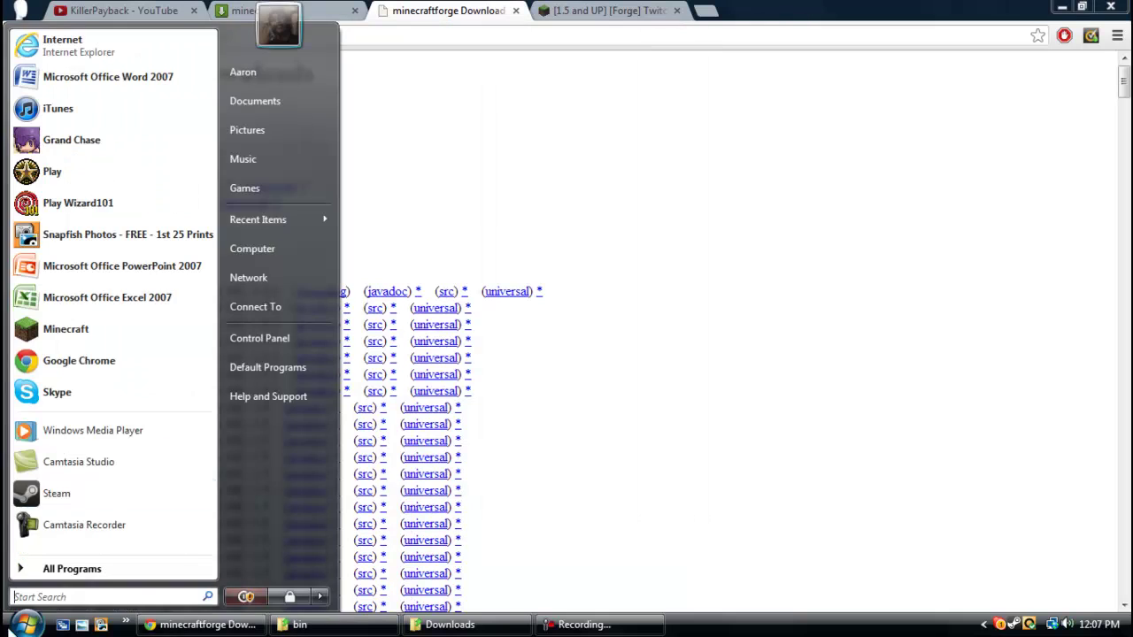
click(142, 326)
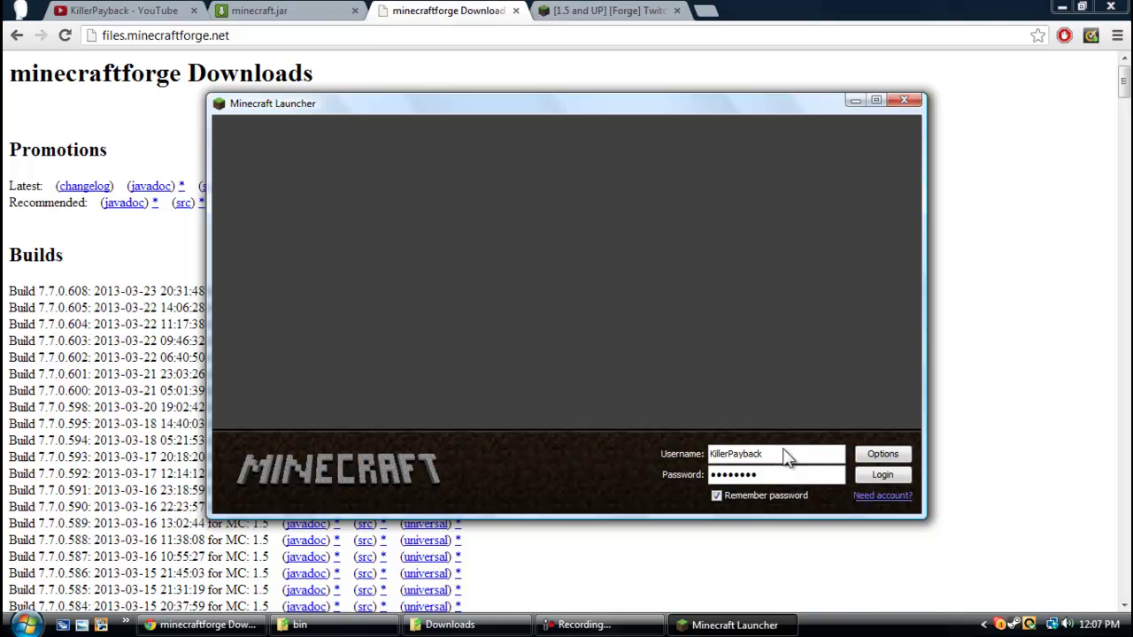
click(904, 104)
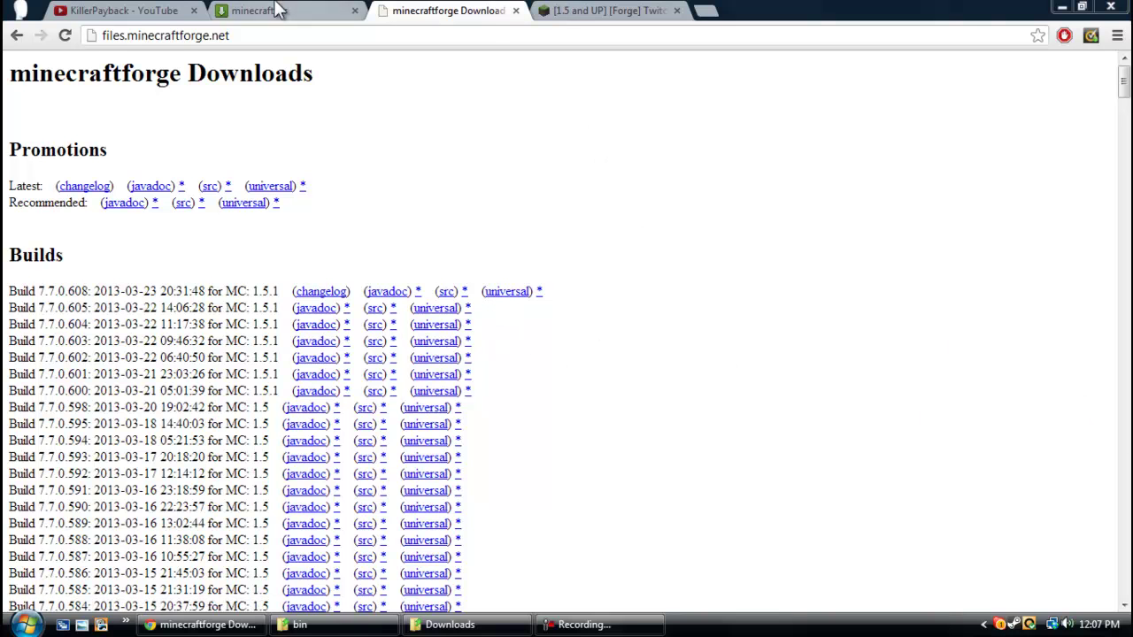
Step: Cycle through the Chrome tabs to the TwitchTV IRC mod forum thread and scroll its downloads
click(277, 10)
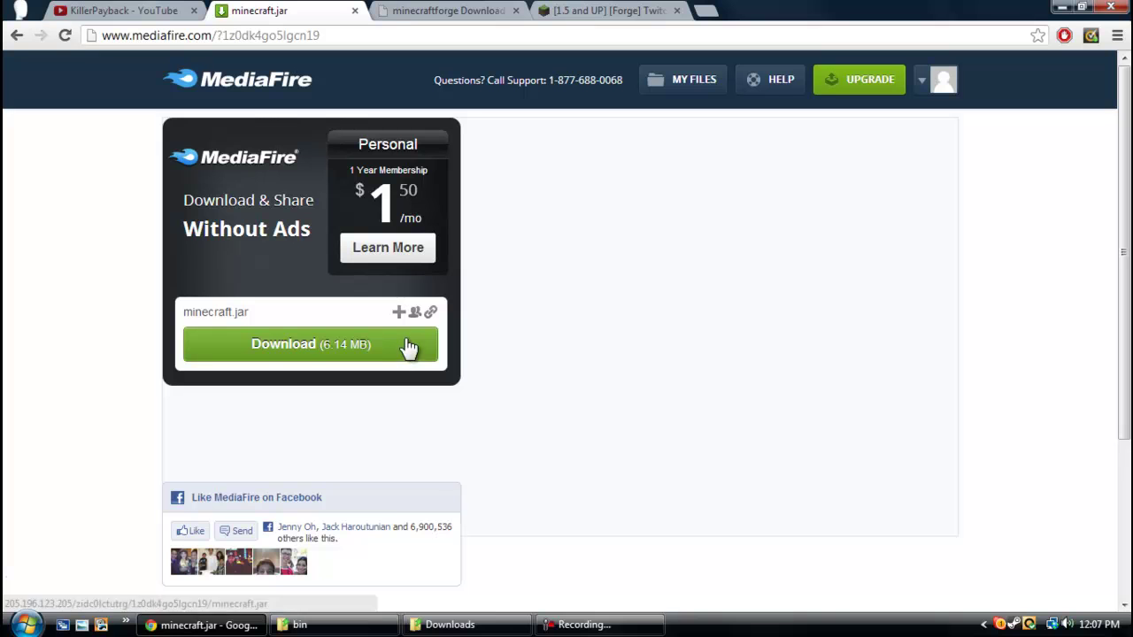
click(489, 10)
click(593, 11)
click(316, 9)
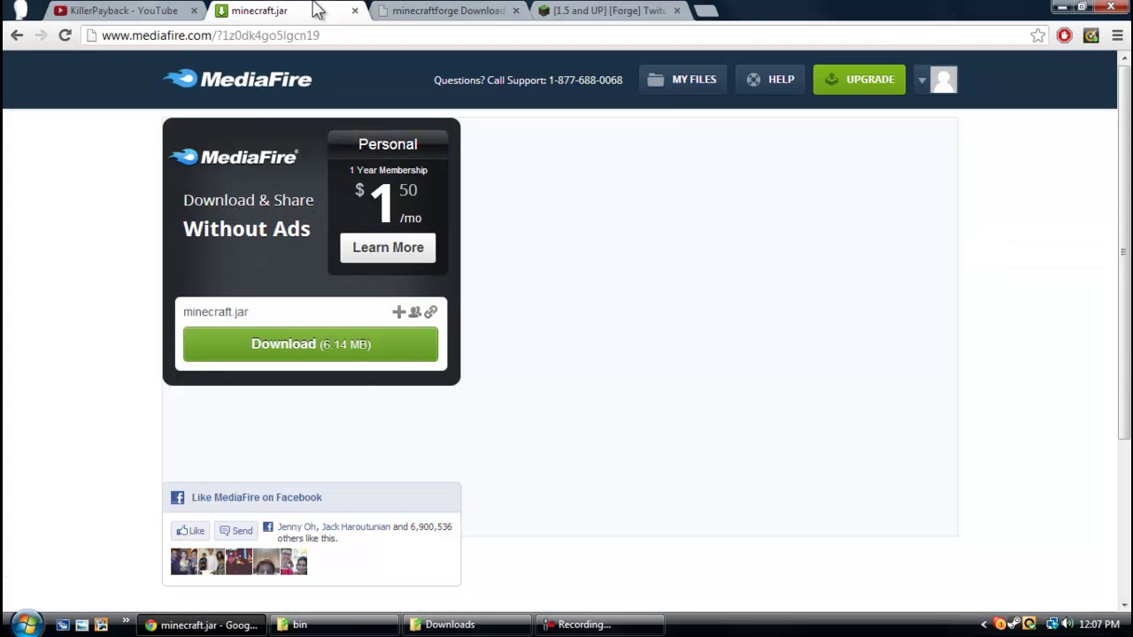
click(575, 11)
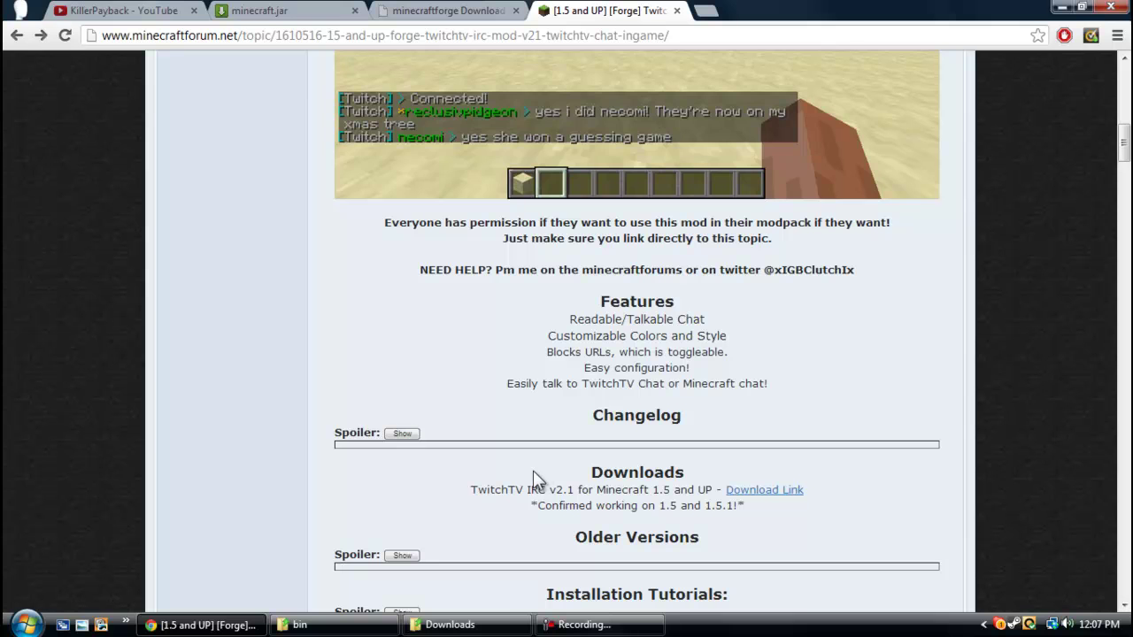
scroll(751, 502, up, 3)
scroll(751, 503, down, 3)
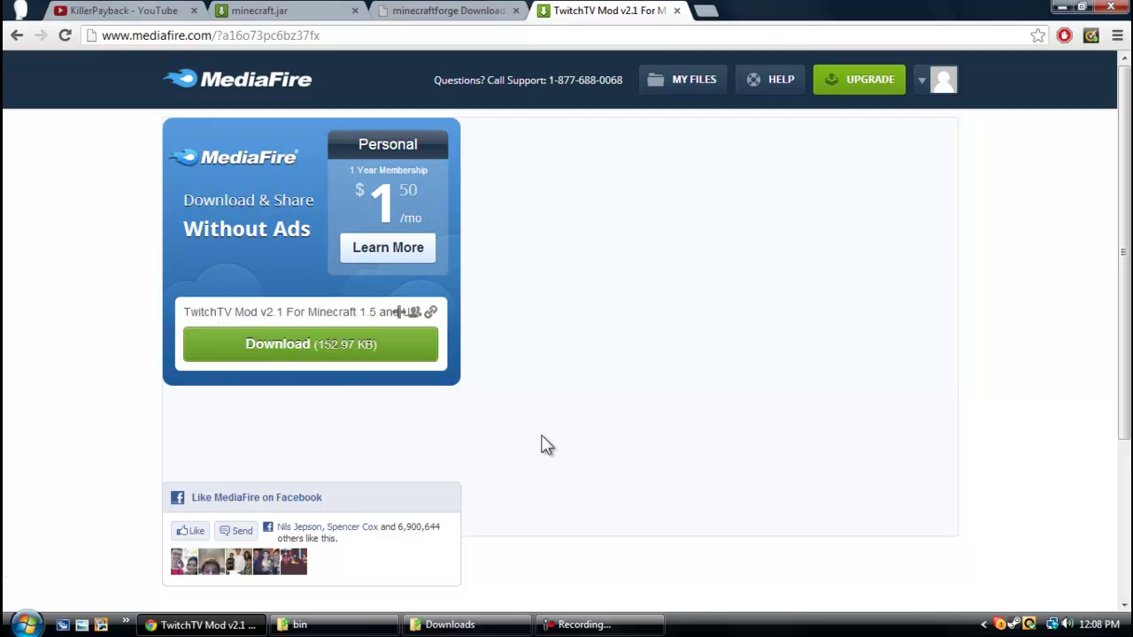
Step: Rename the myrealcurrent jar in the .minecraft bin folder to Minecraft
click(1061, 7)
click(296, 625)
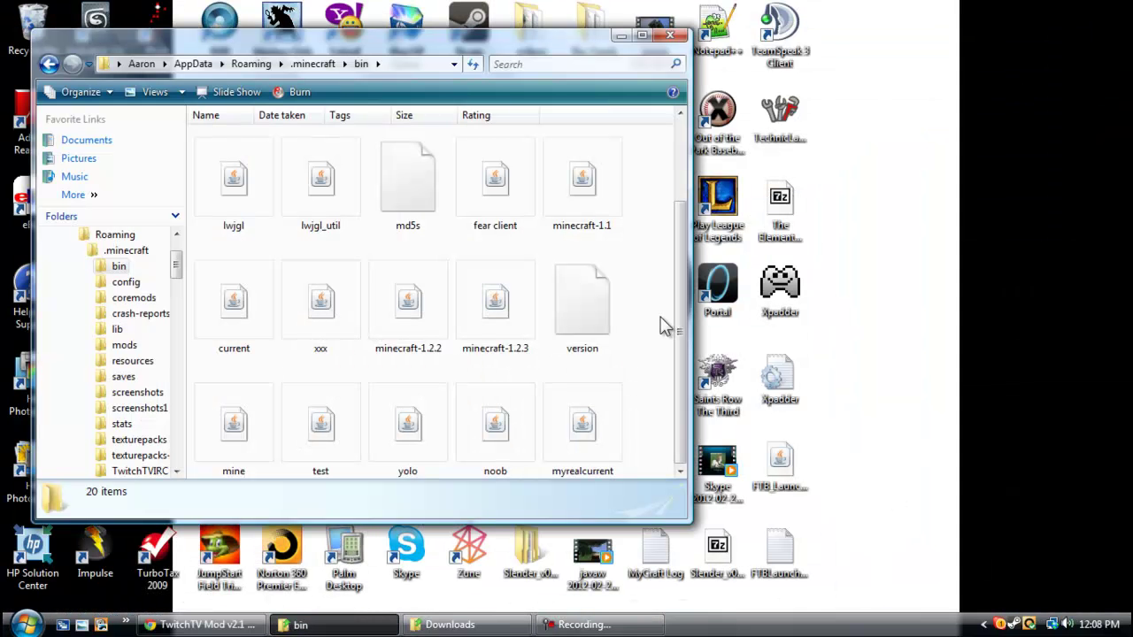
right_click(590, 444)
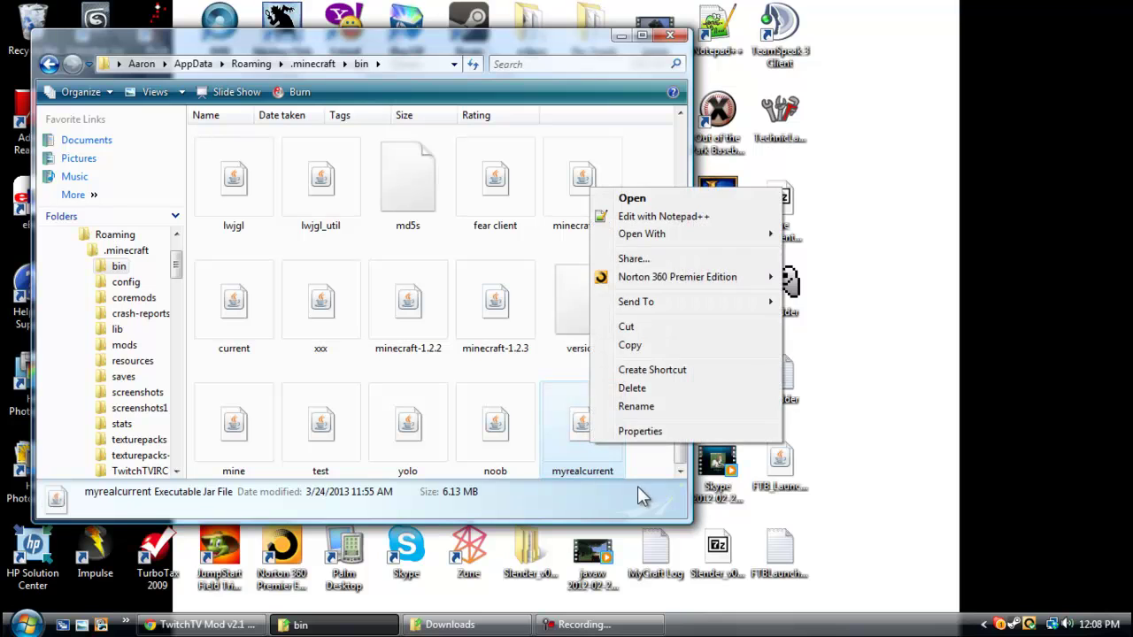
click(663, 406)
text(Minec)
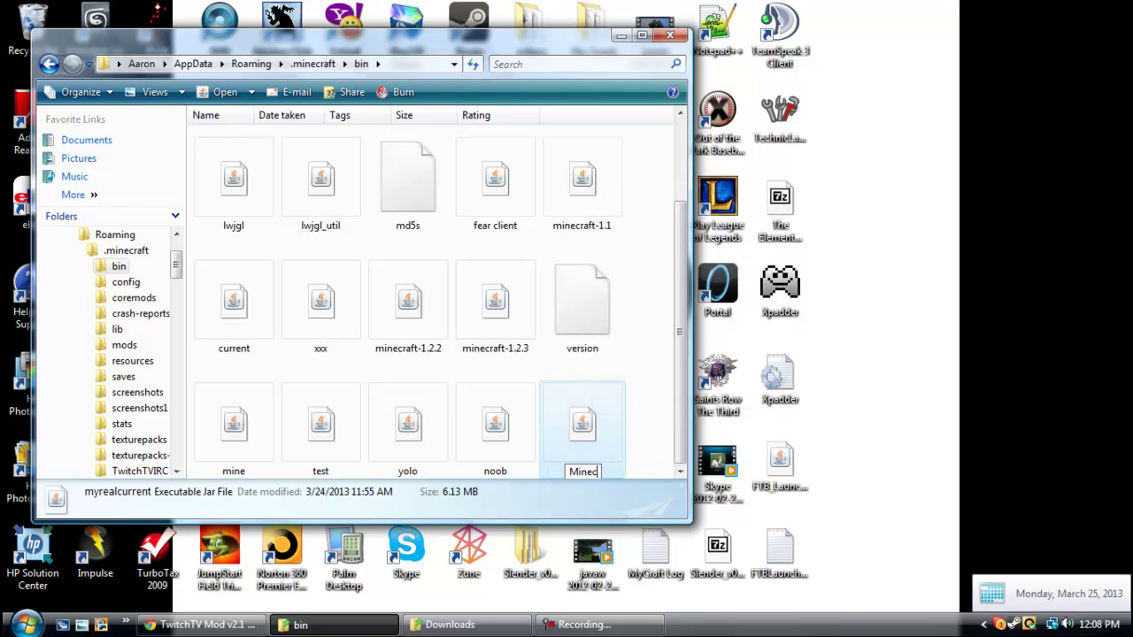
text(raft)
key(Return)
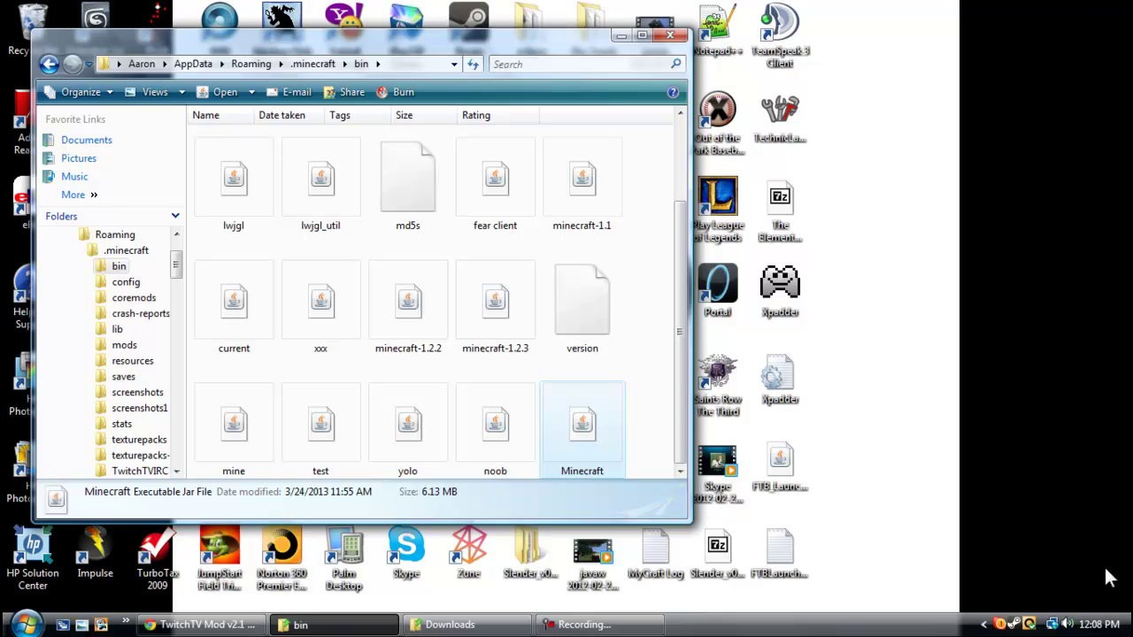
Step: Go back from the bin folder to the .minecraft folder
click(622, 37)
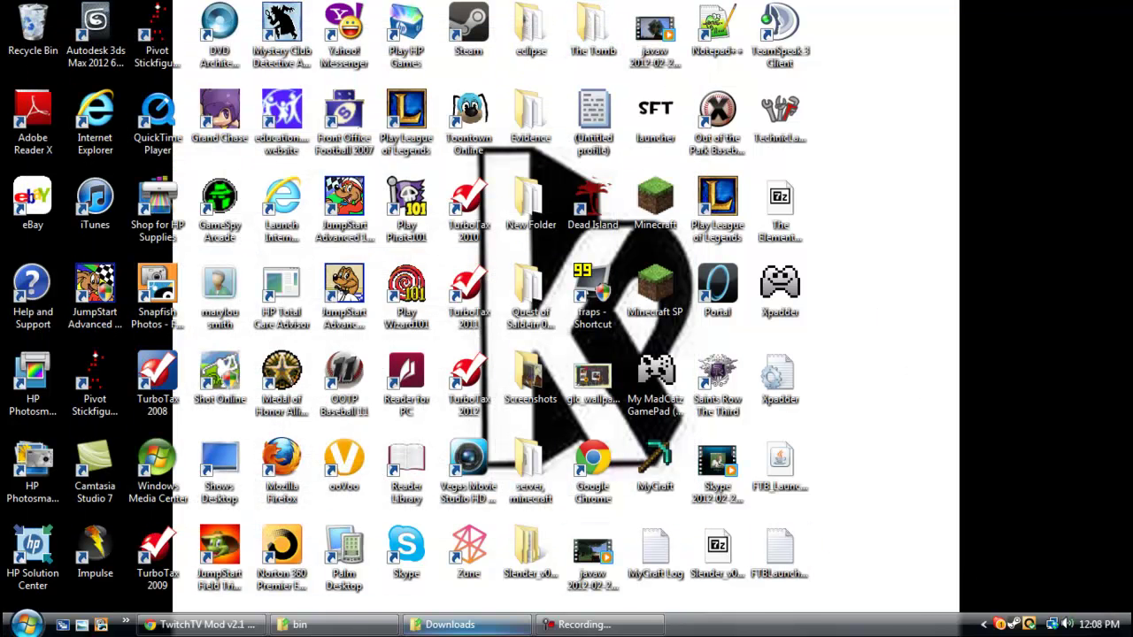
mouse_move(456, 625)
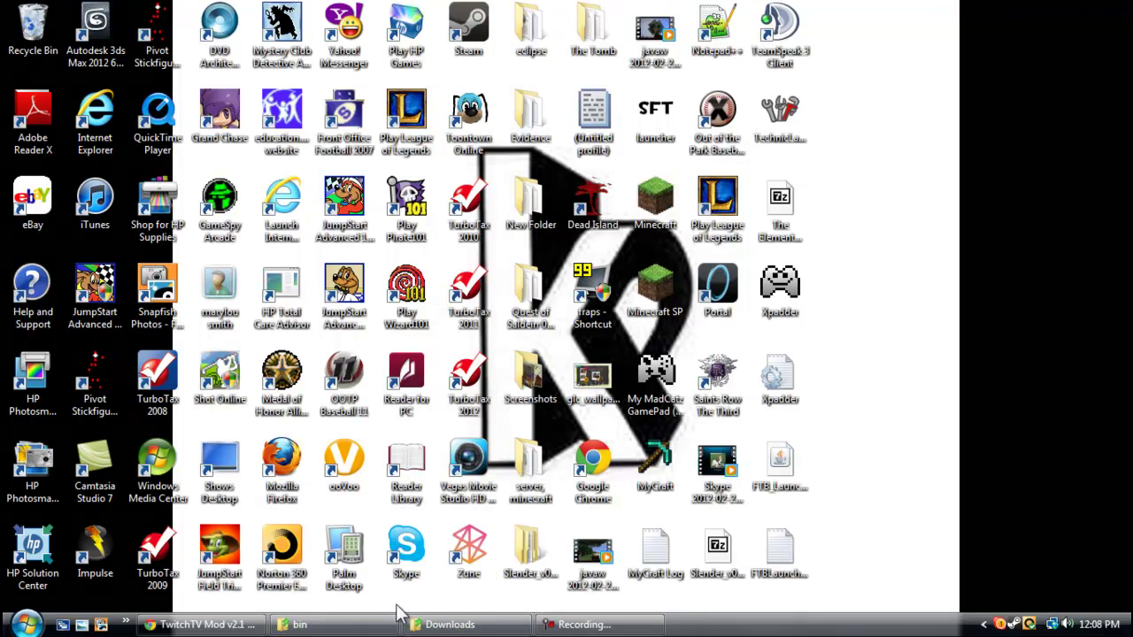
click(332, 624)
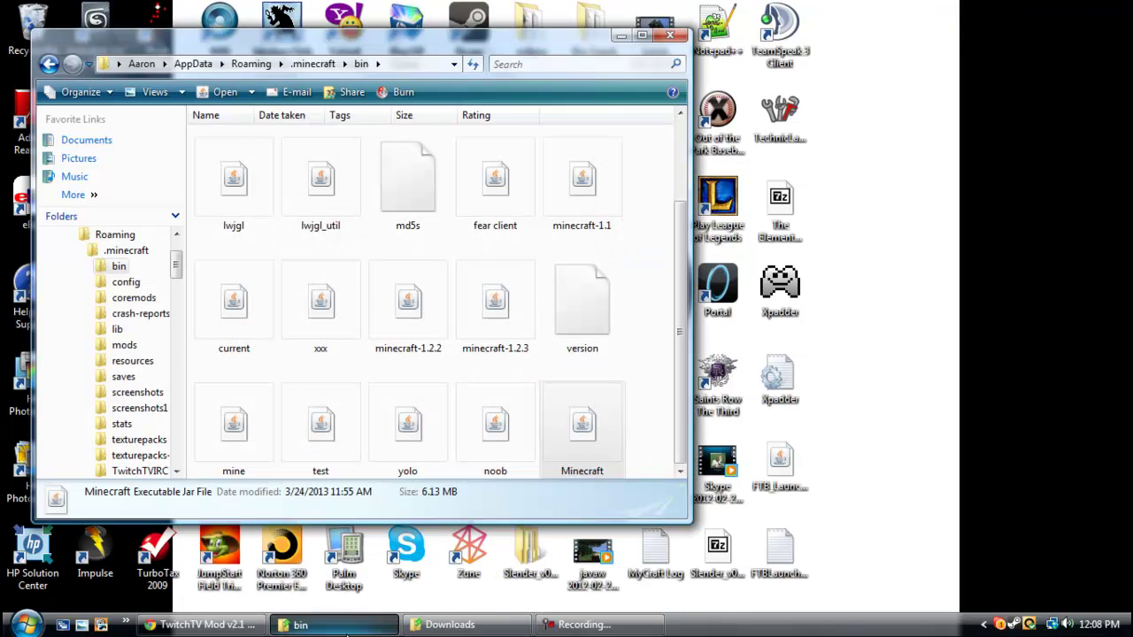
click(49, 66)
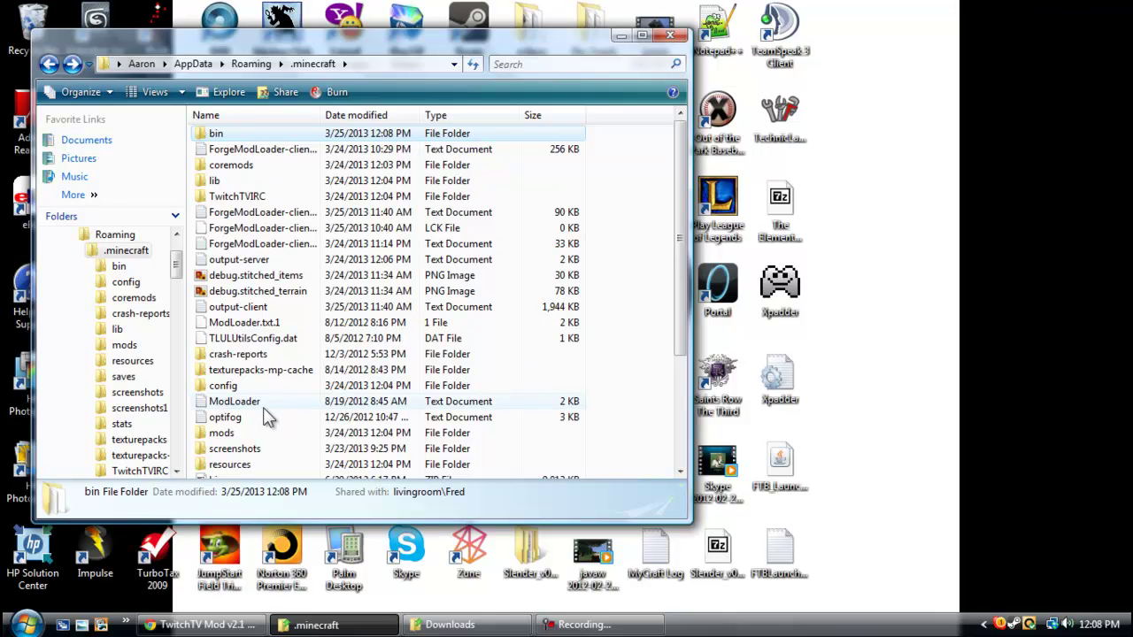
Step: Open the mods folder to check the TwitchTV Mod v2.1 file, then minimize Explorer
click(450, 624)
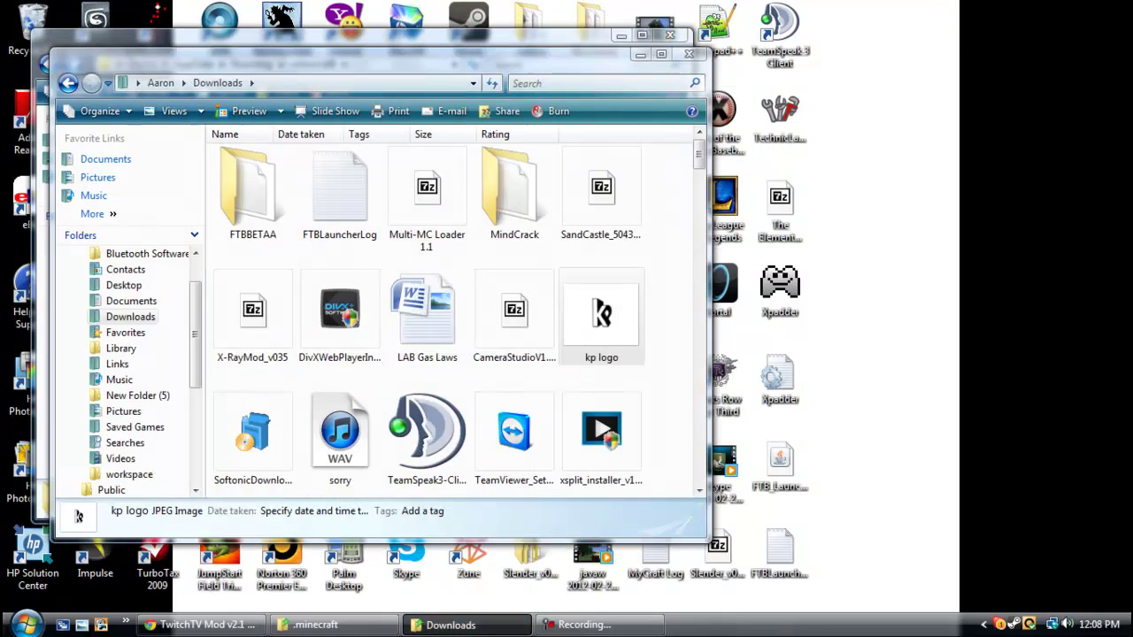
click(316, 624)
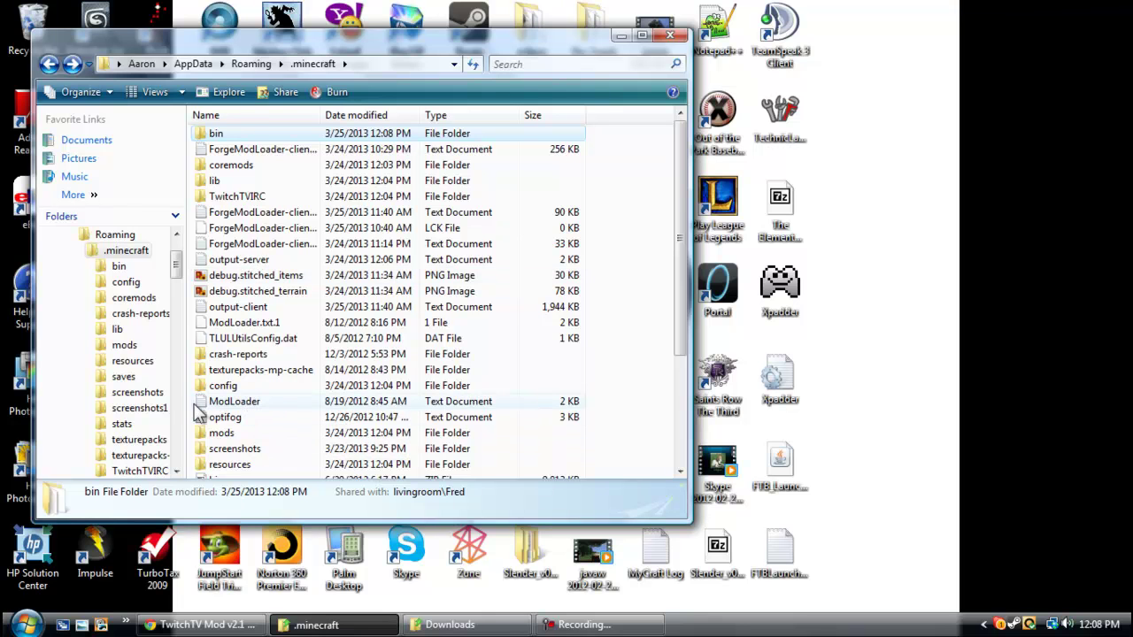
double_click(221, 433)
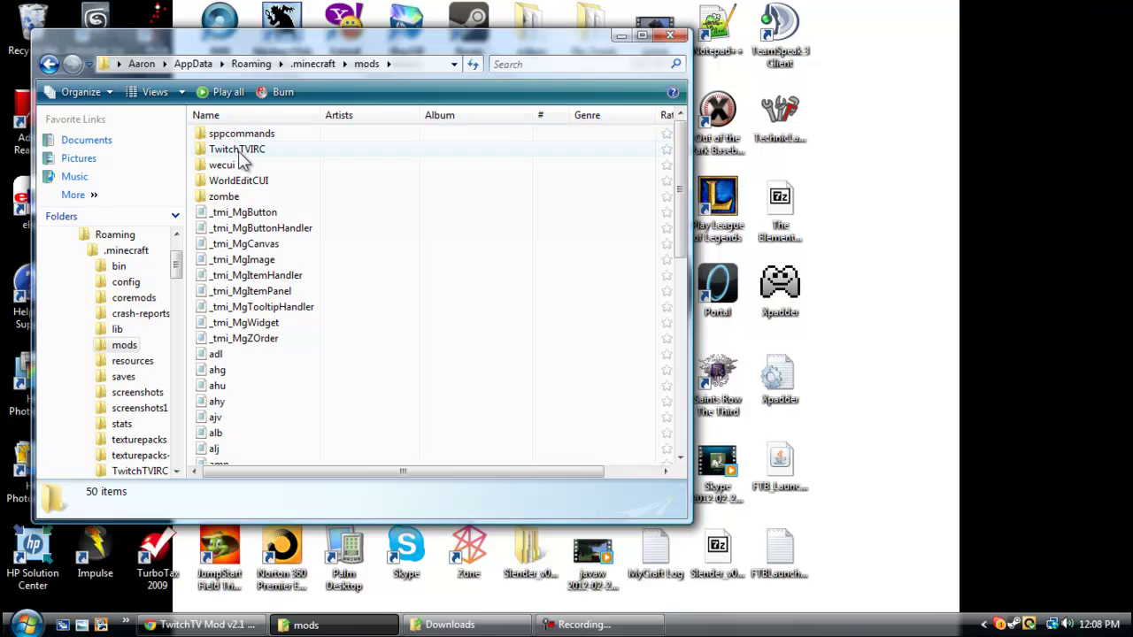
scroll(456, 341, down, 8)
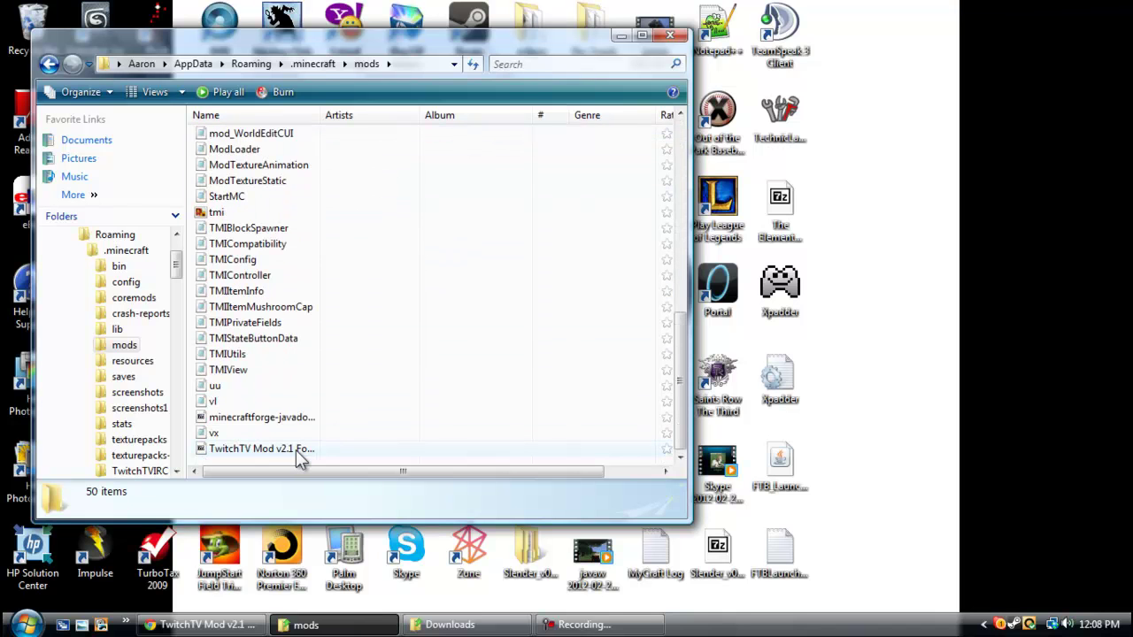
scroll(584, 380, up, 8)
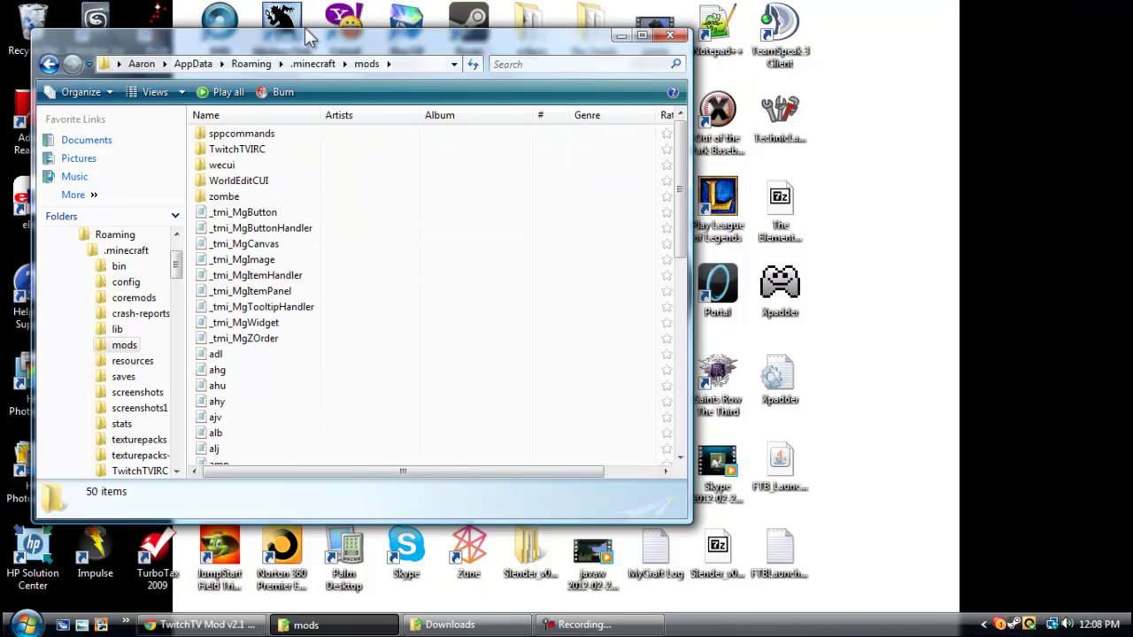
click(621, 37)
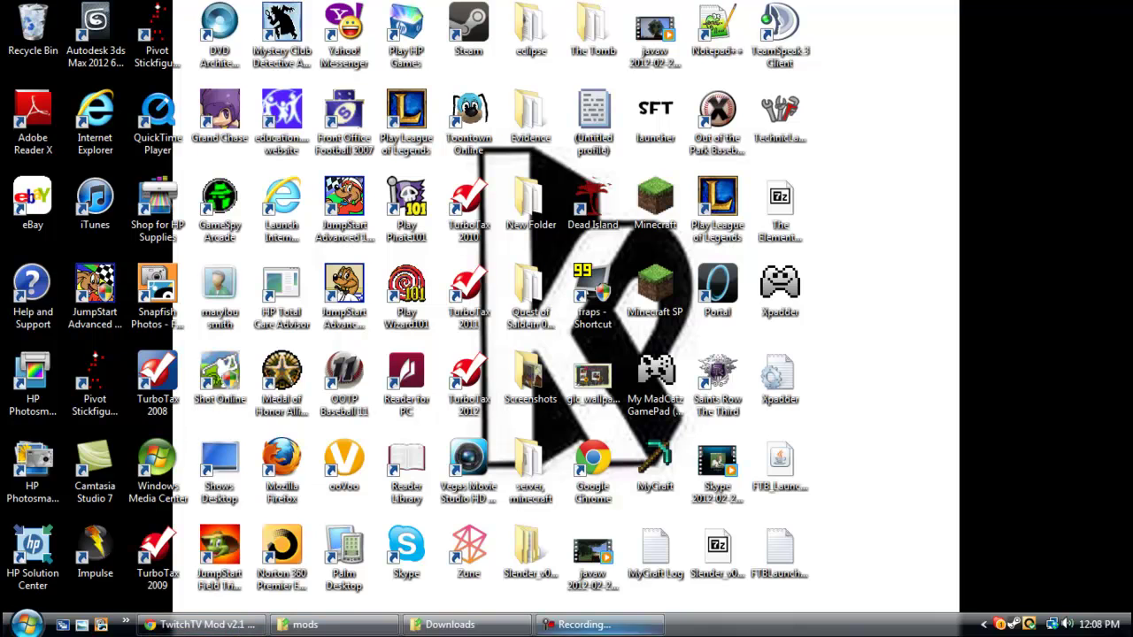
Step: Launch Minecraft from the Start menu and log in, loading Forge 7.7.0.598 with 4 mods
key(super)
click(130, 323)
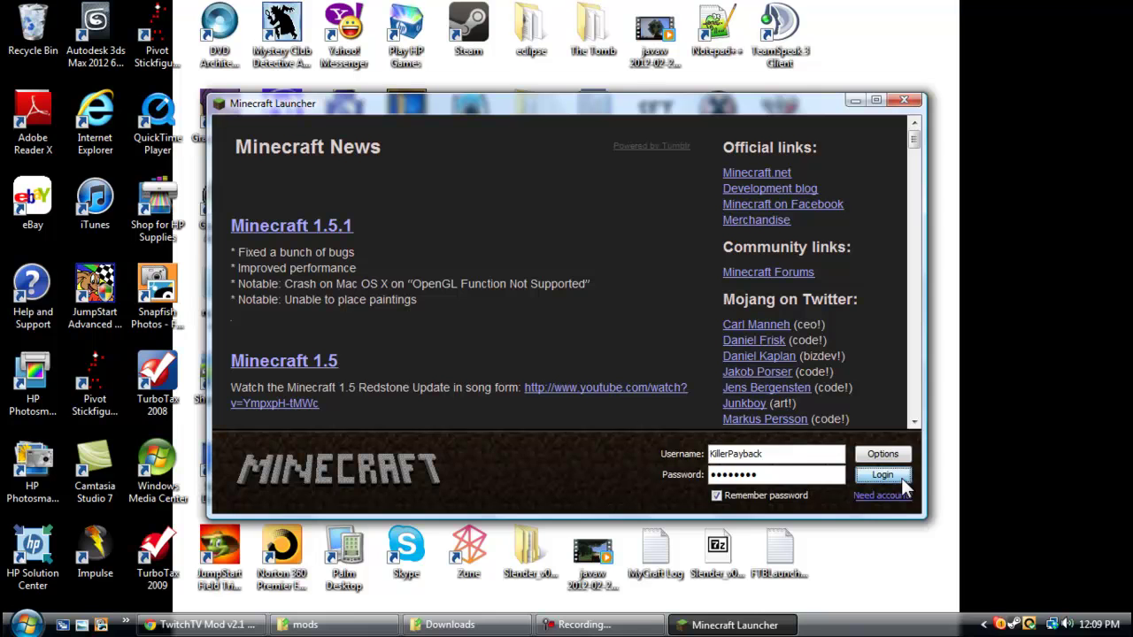
click(901, 478)
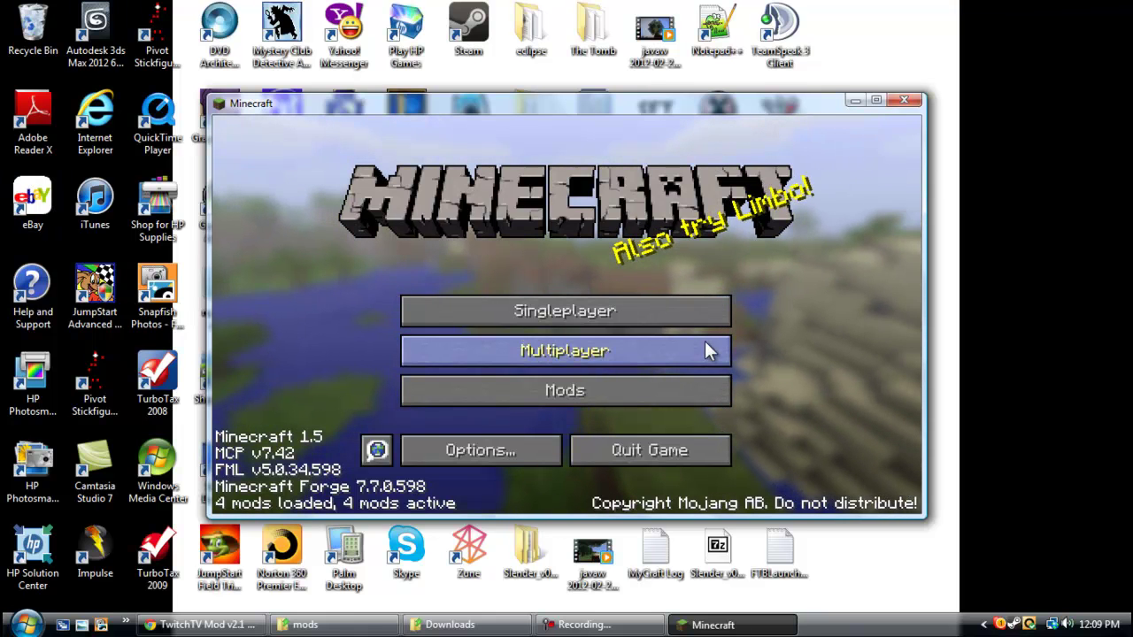
Step: Load the Creative-mode 'New World' save from the Singleplayer list
click(691, 318)
click(633, 222)
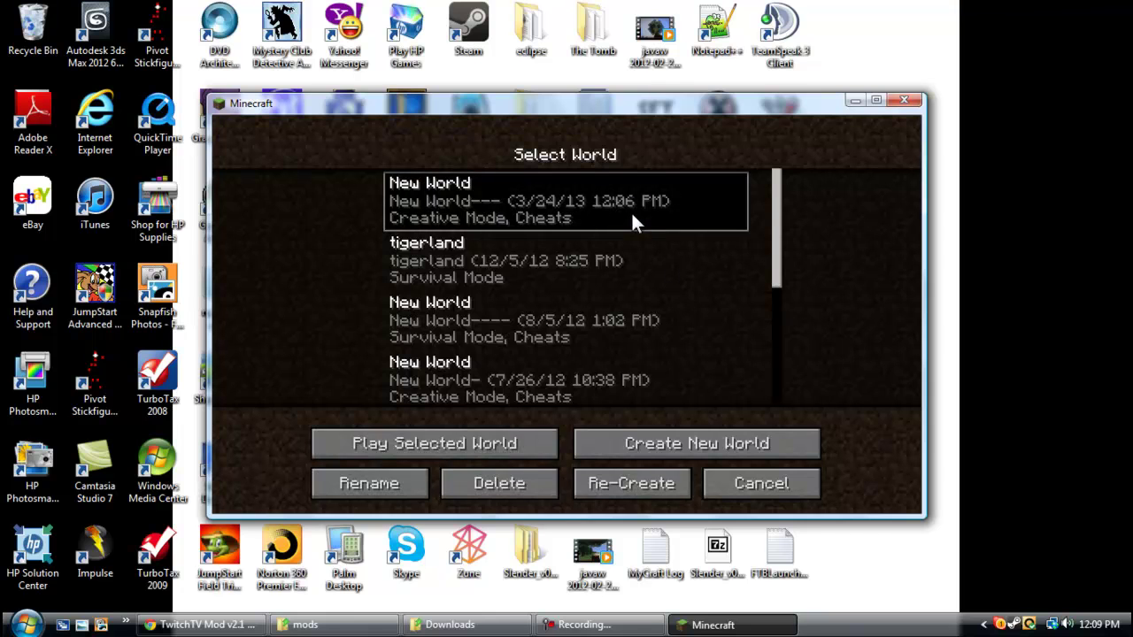
double_click(633, 222)
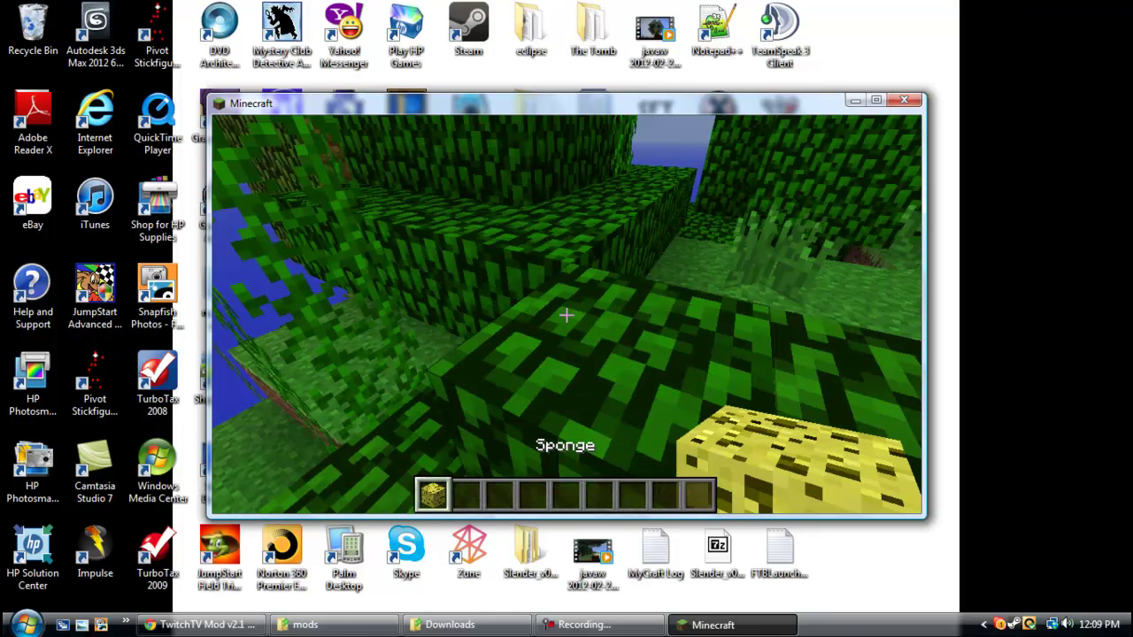
Step: Open the TwitchIRC Mod menu from chat, view its credits, and return to the menu
mouse_move(566, 315)
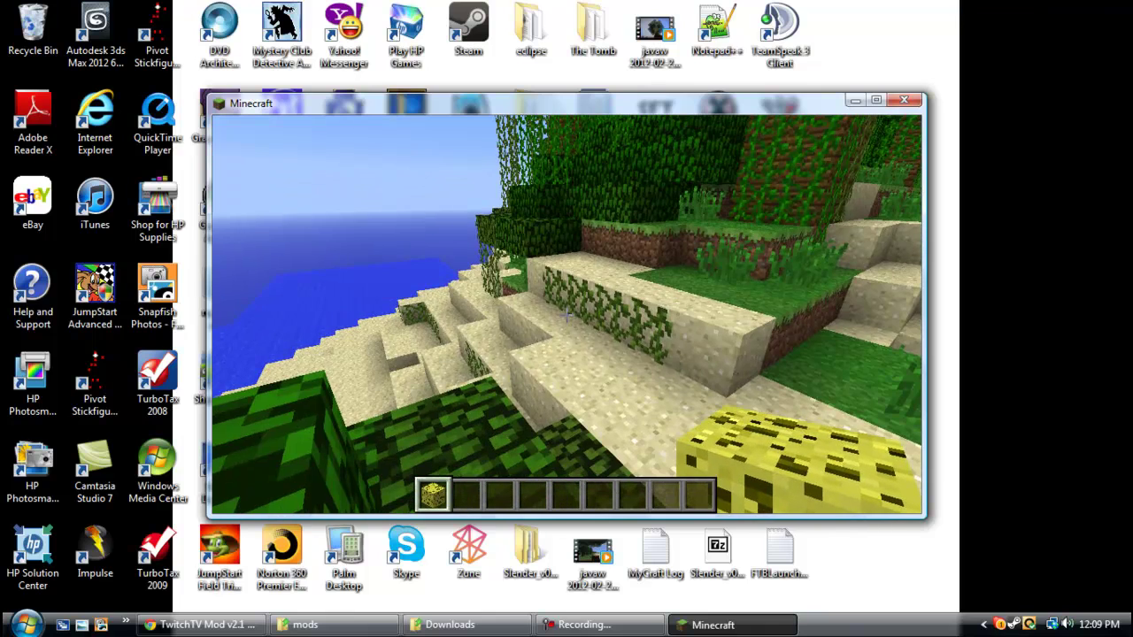
key(t)
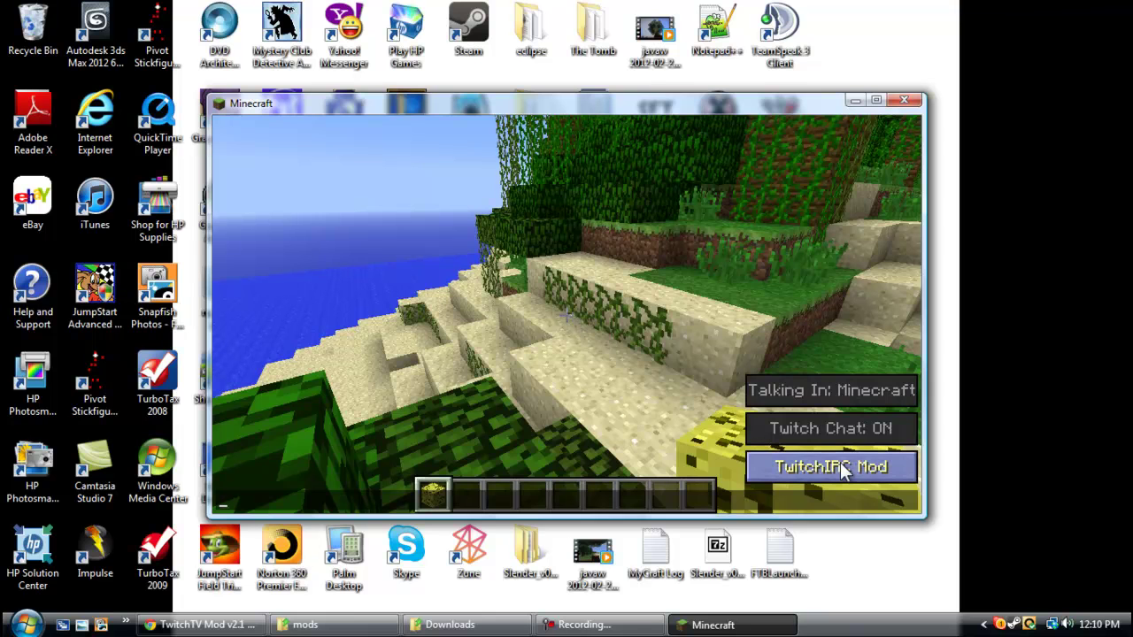
click(841, 469)
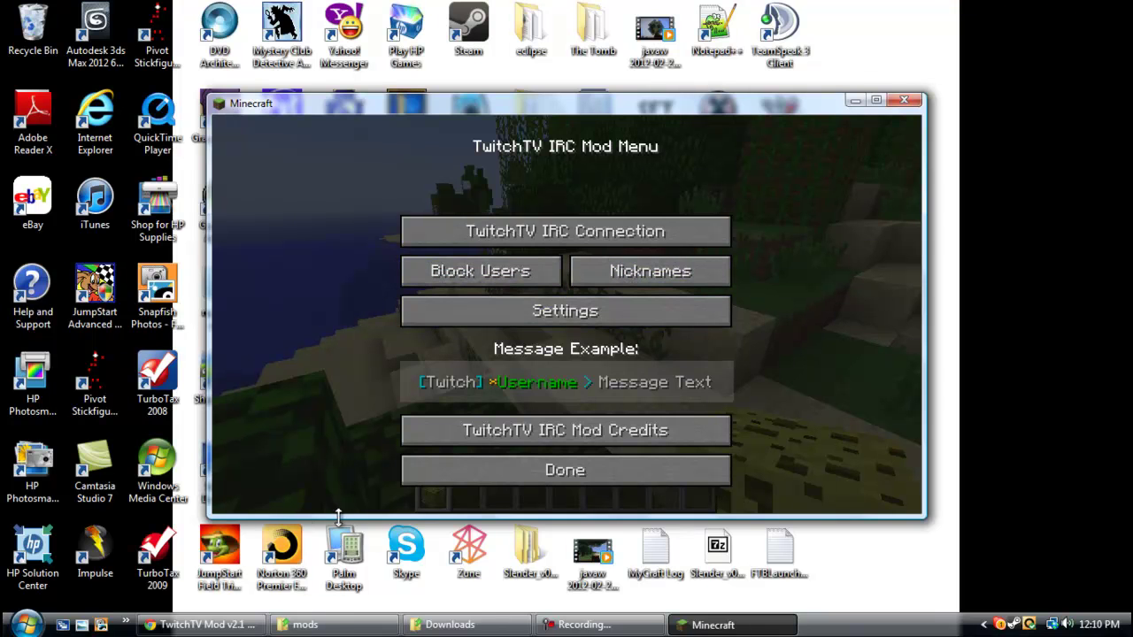
click(579, 436)
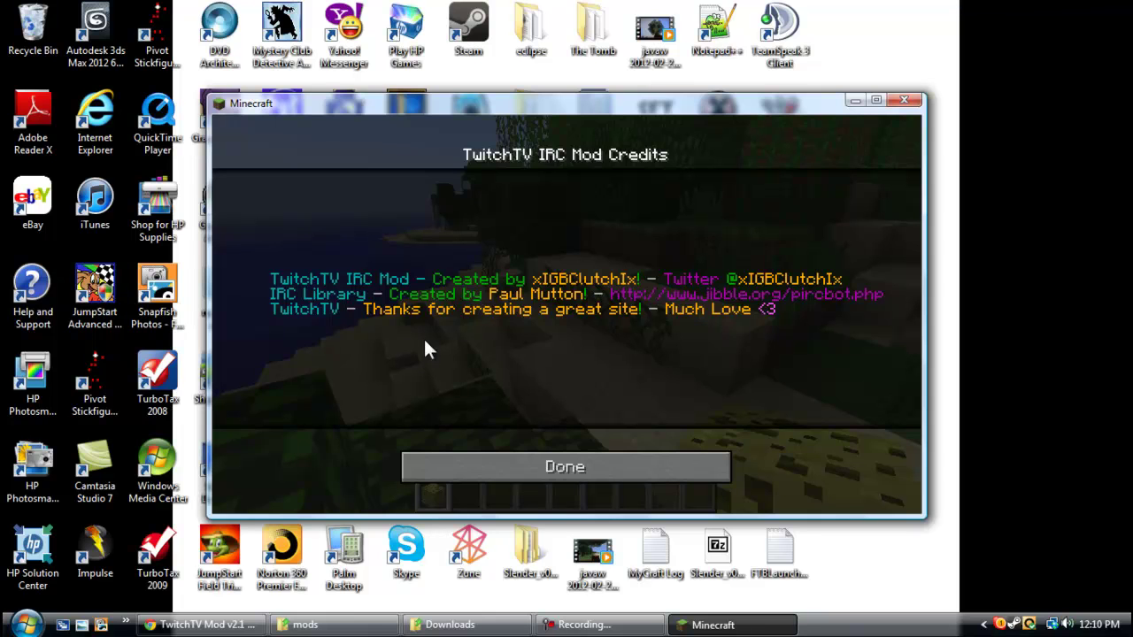
click(545, 467)
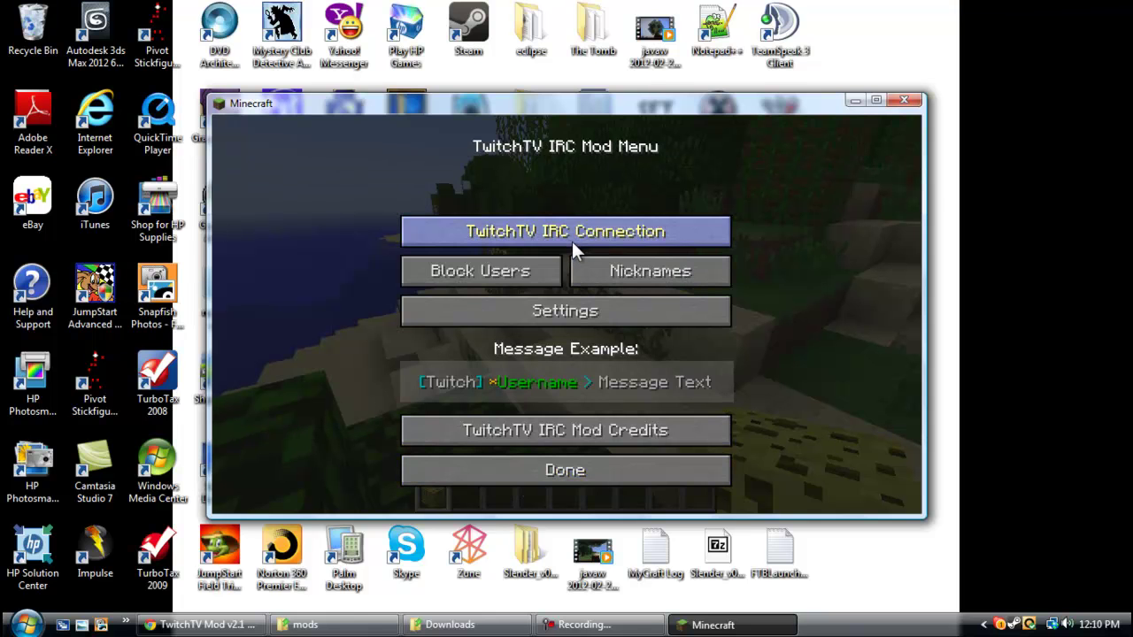
Step: Connect via the TwitchTV IRC Connection settings and close both menus to resume play
click(680, 235)
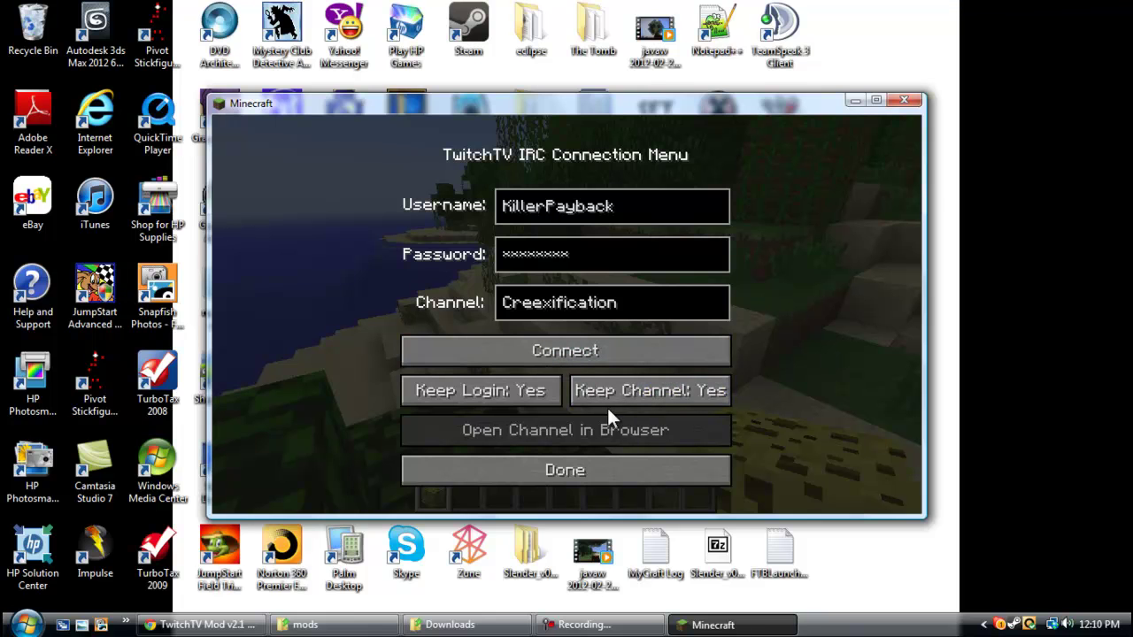
click(591, 357)
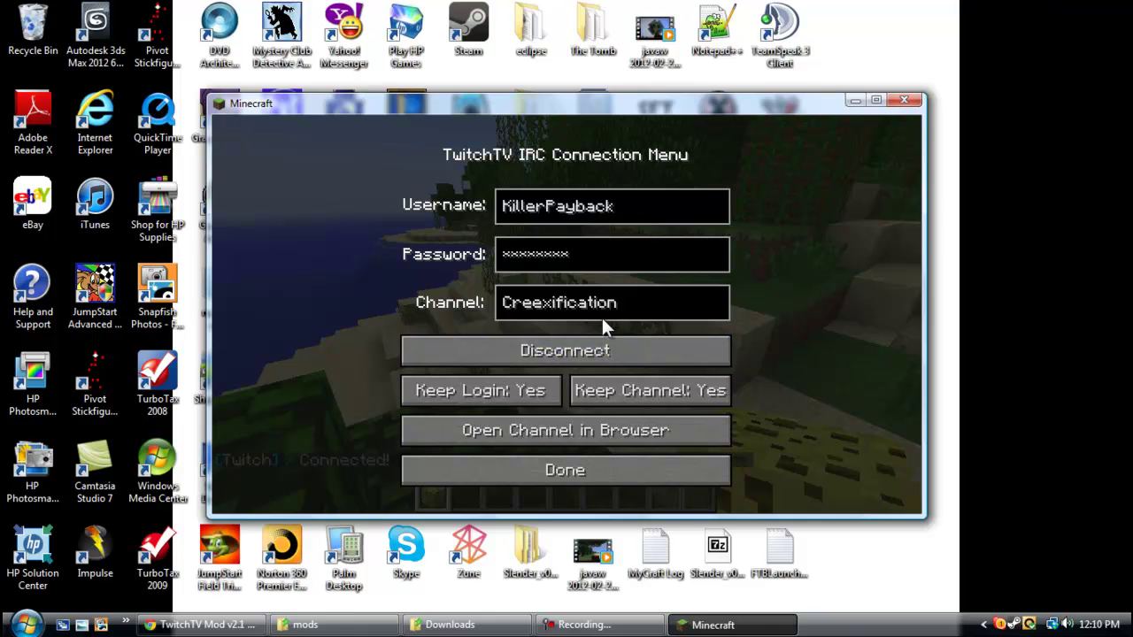
click(348, 449)
click(539, 461)
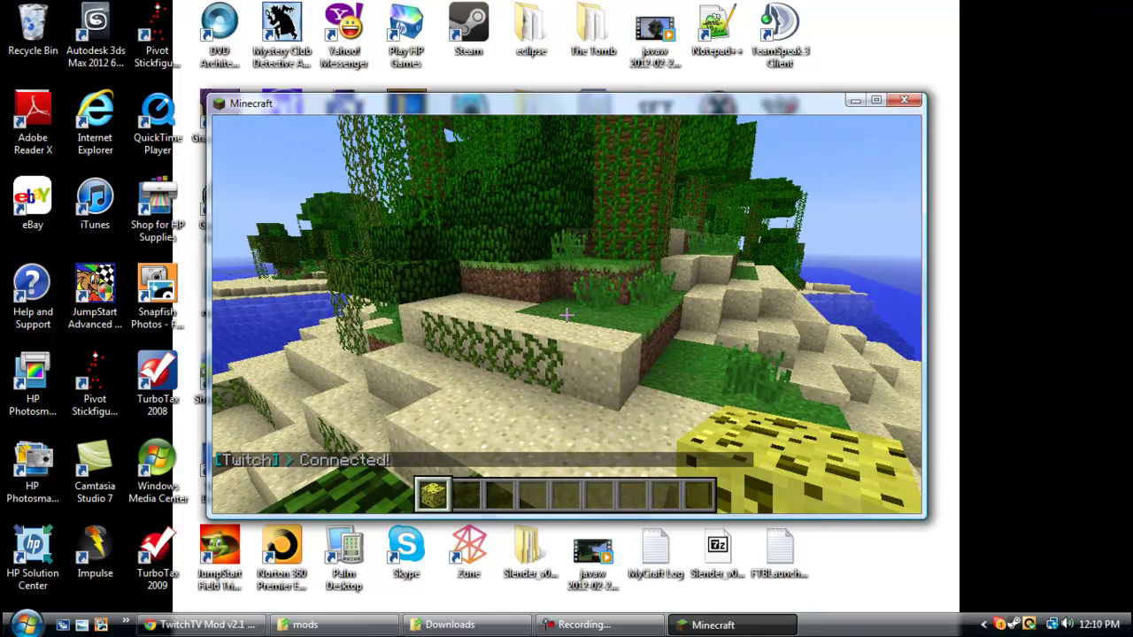
Step: Switch chat to TwitchTV and send 'hello' and 'say hi to youtube'
key(t)
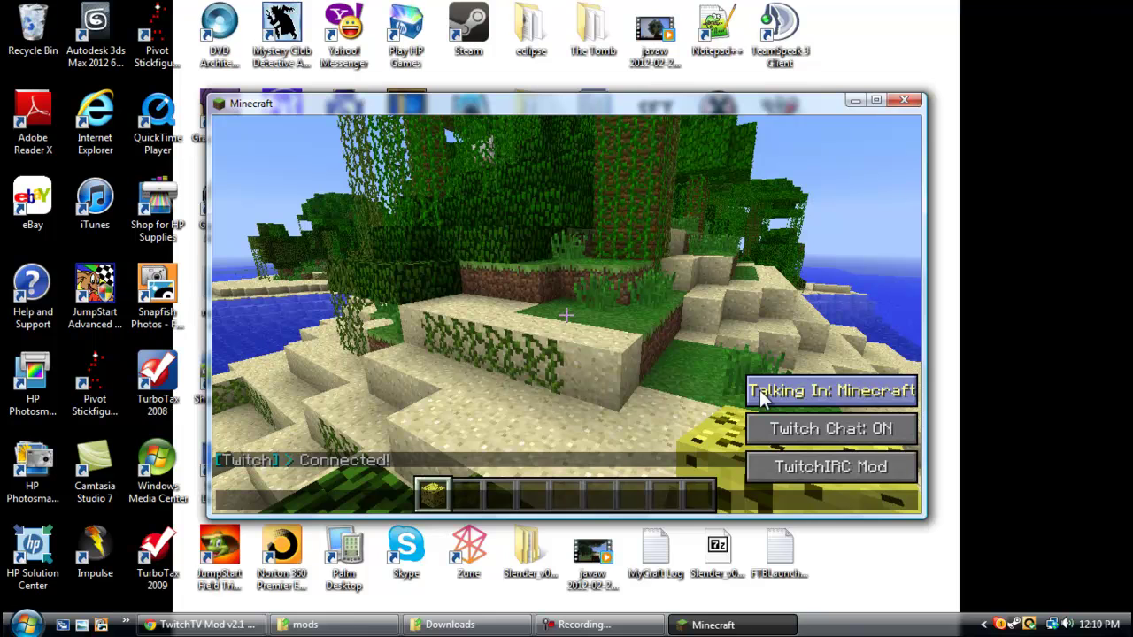
click(759, 392)
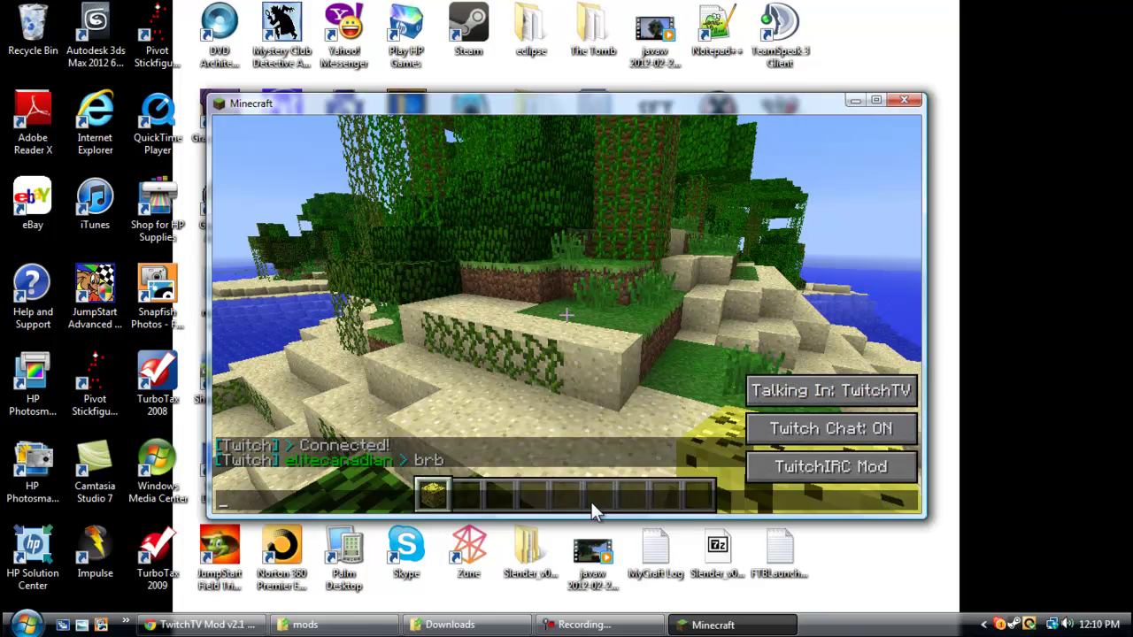
text(hello)
key(Return)
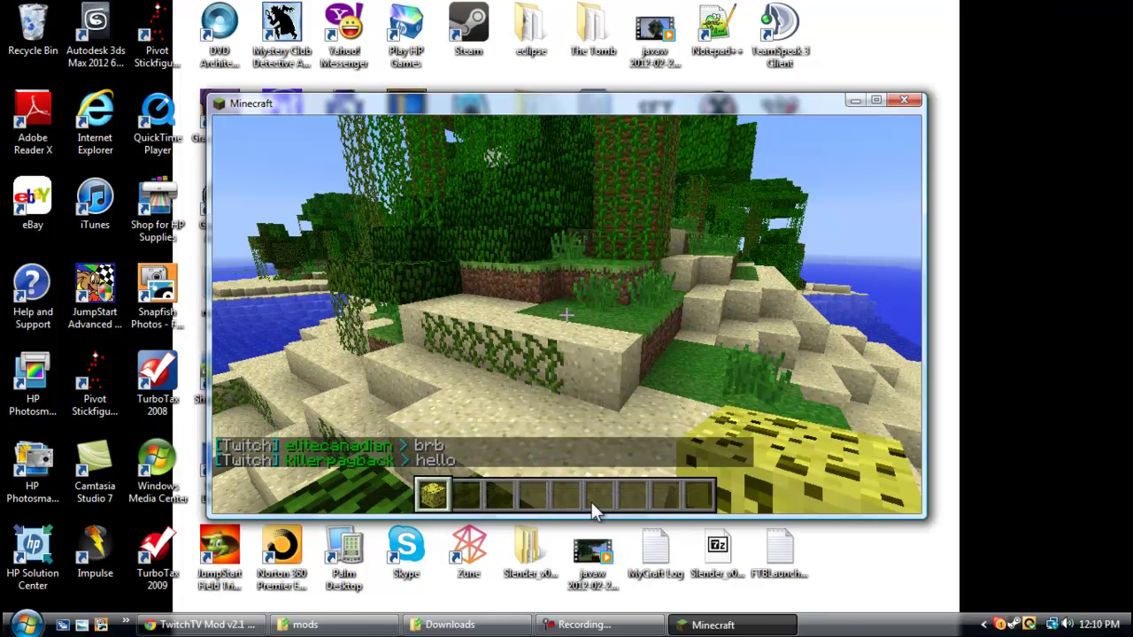
text(t)
text(say )
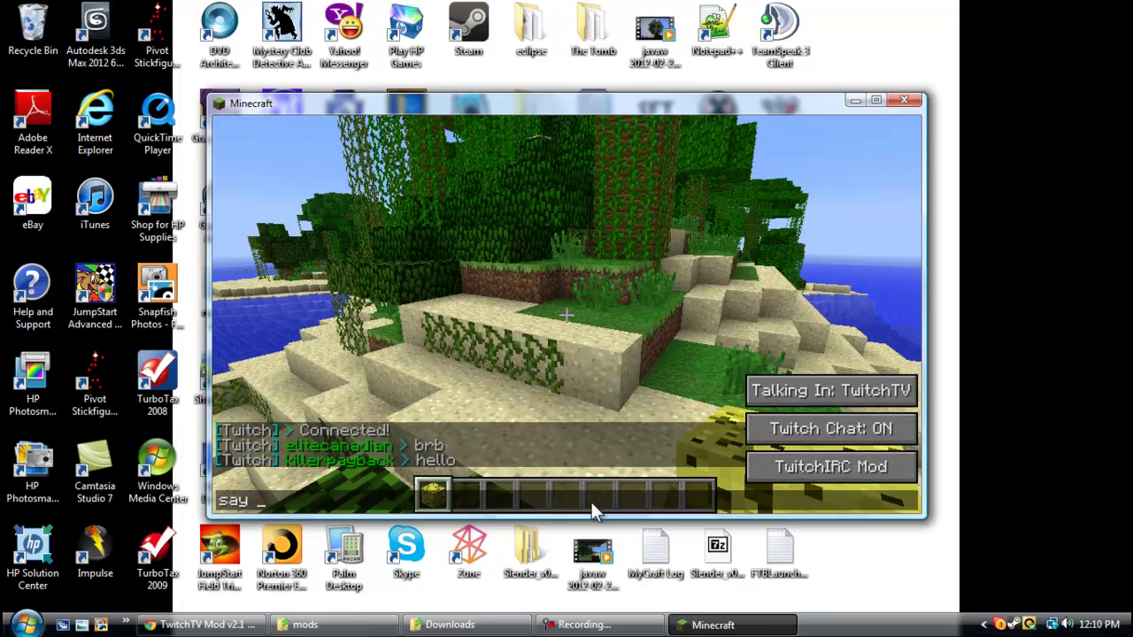
text(hi to youtub)
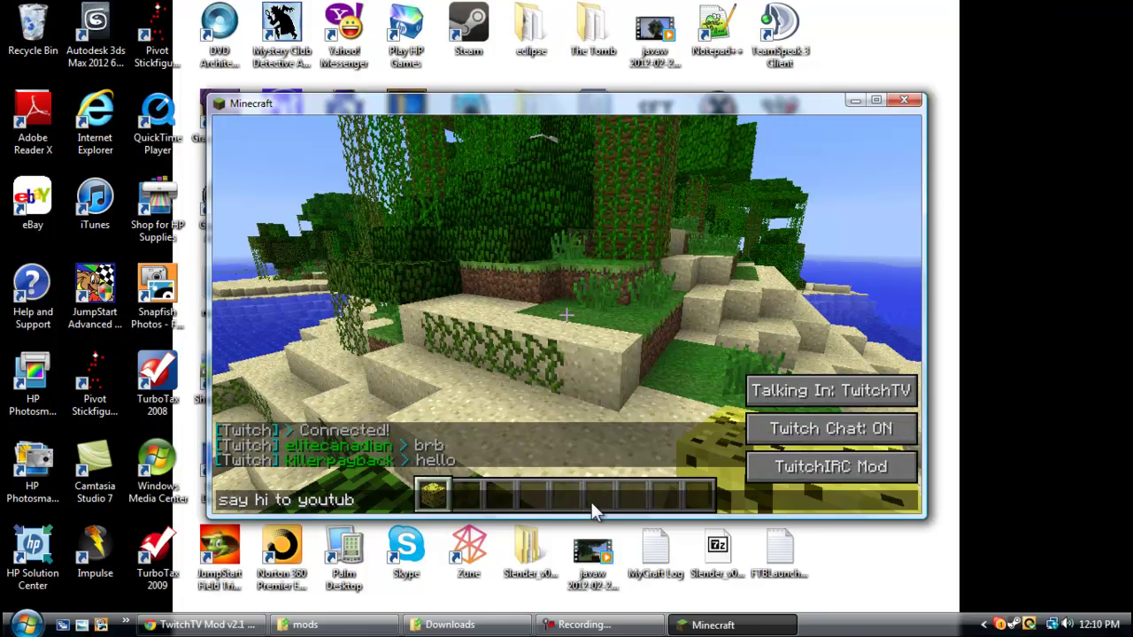
text(e)
key(Return)
Step: Switch outgoing chat back to Minecraft and close the chat
key(t)
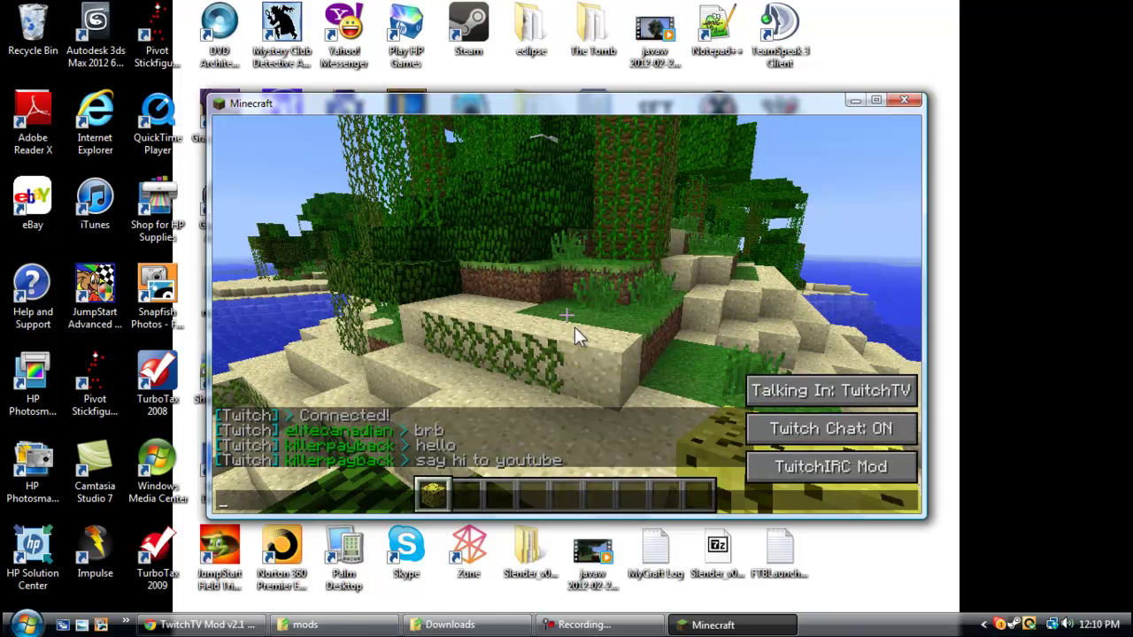
click(812, 398)
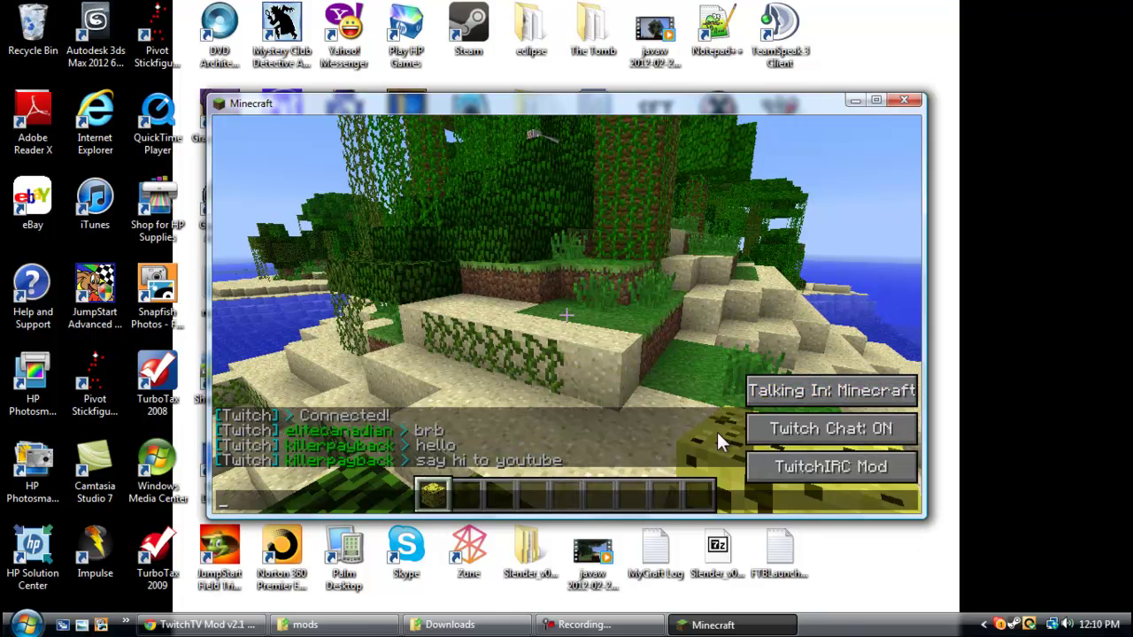
key(Escape)
Step: Walk forward through the jungle leaves, briefly opening the creative inventory and chat
key(w)
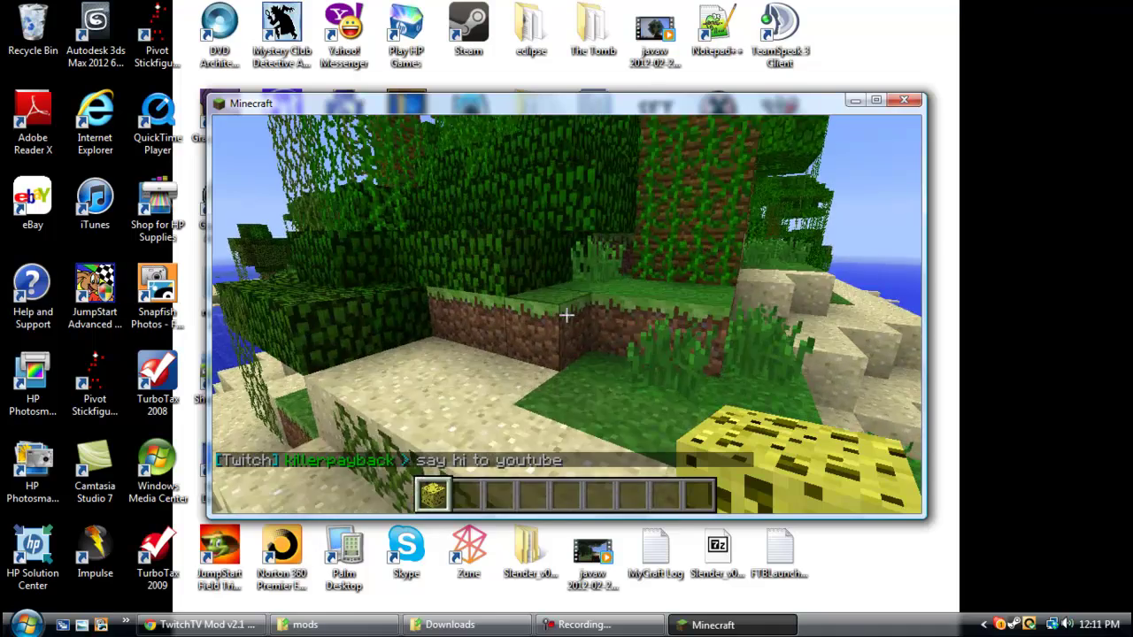
key(w)
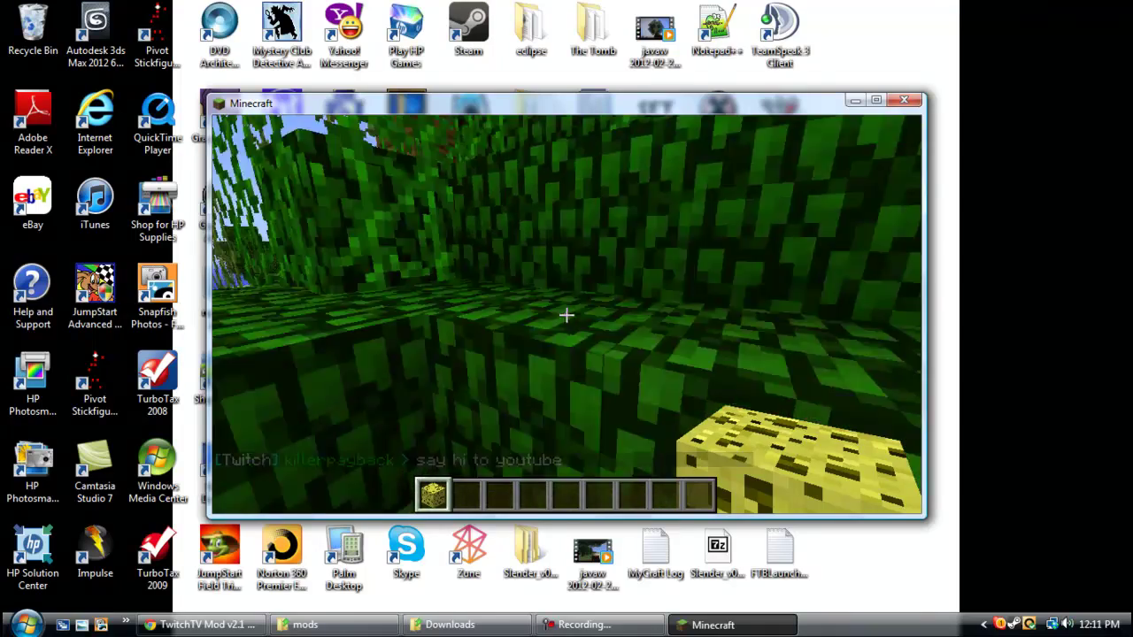
key(w)
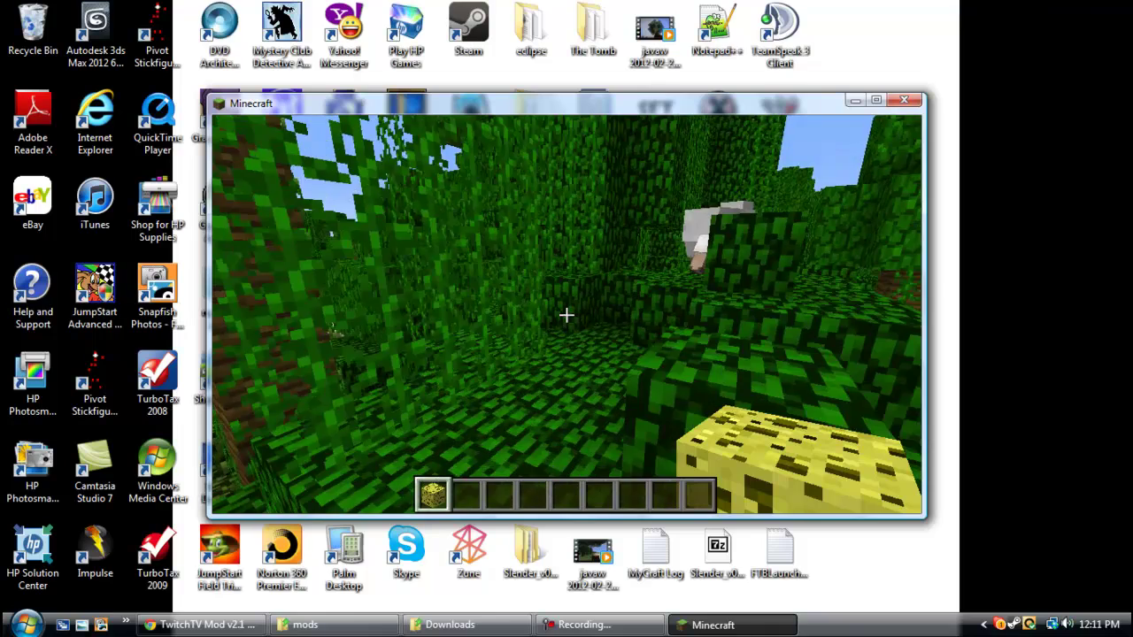
key(w)
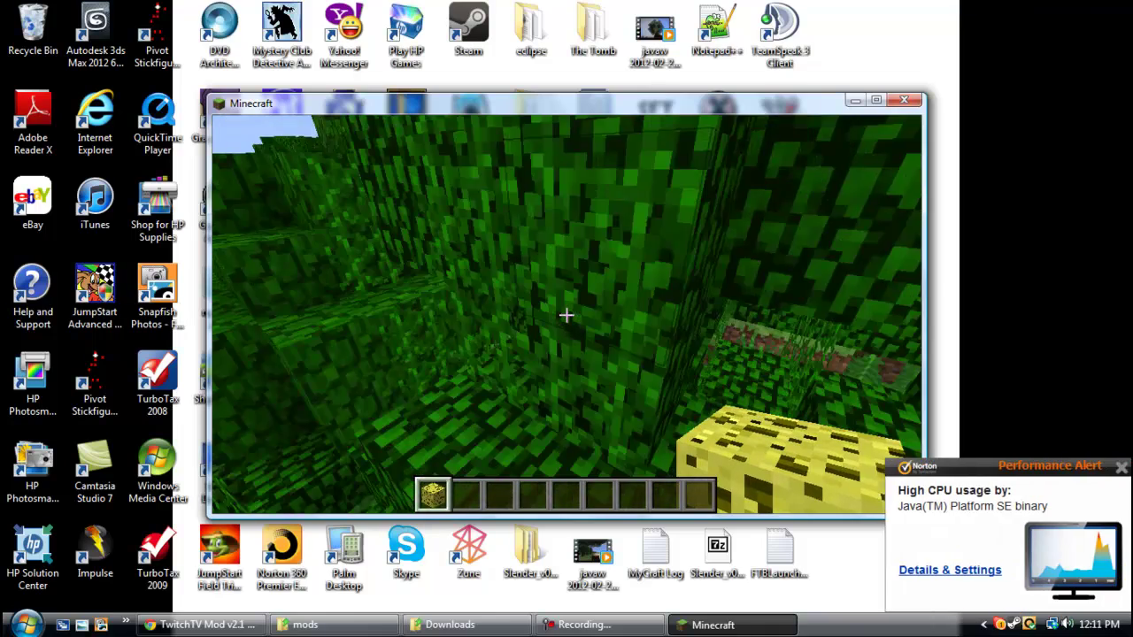
key(w)
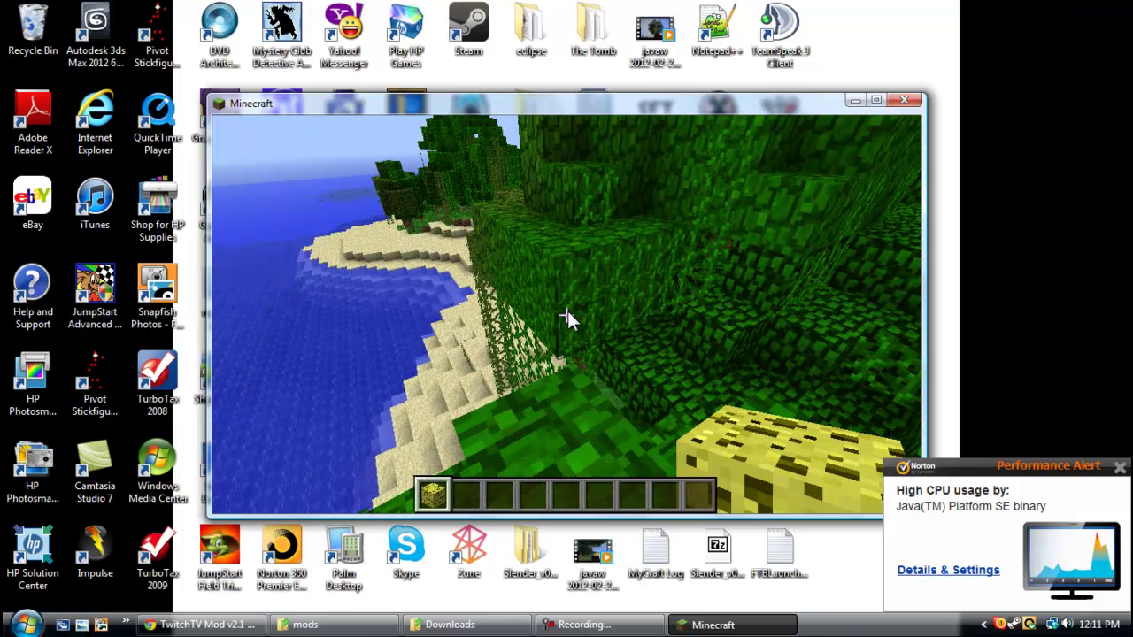
key(e)
key(e)
key(t)
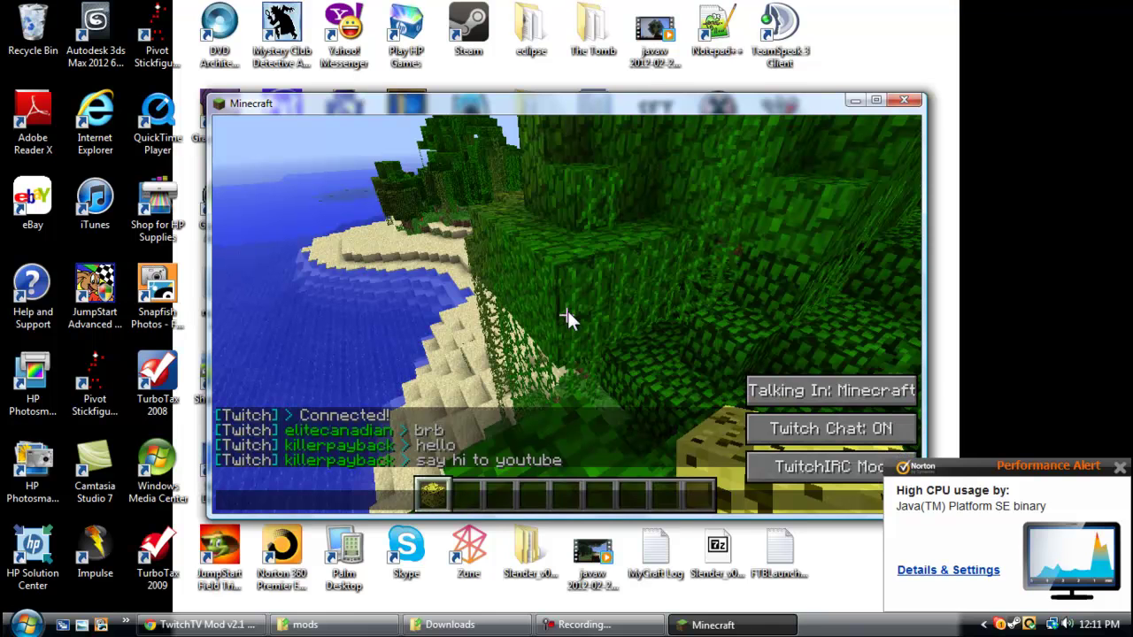
key(Escape)
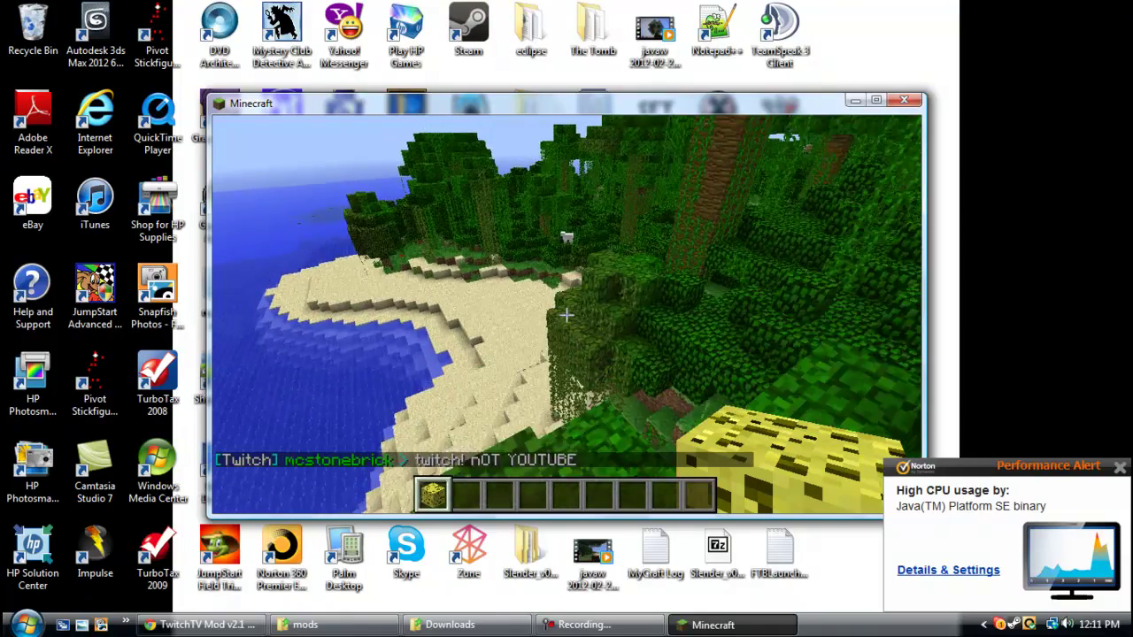
Step: Send 'im recording atm' in the Minecraft game chat
key(t)
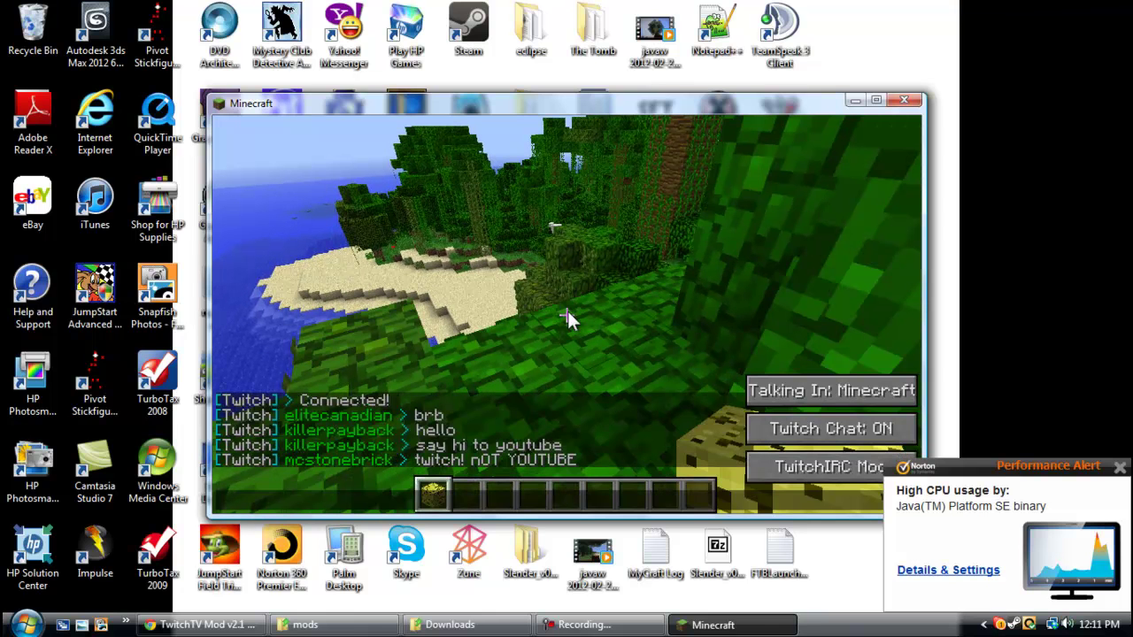
text(im recording )
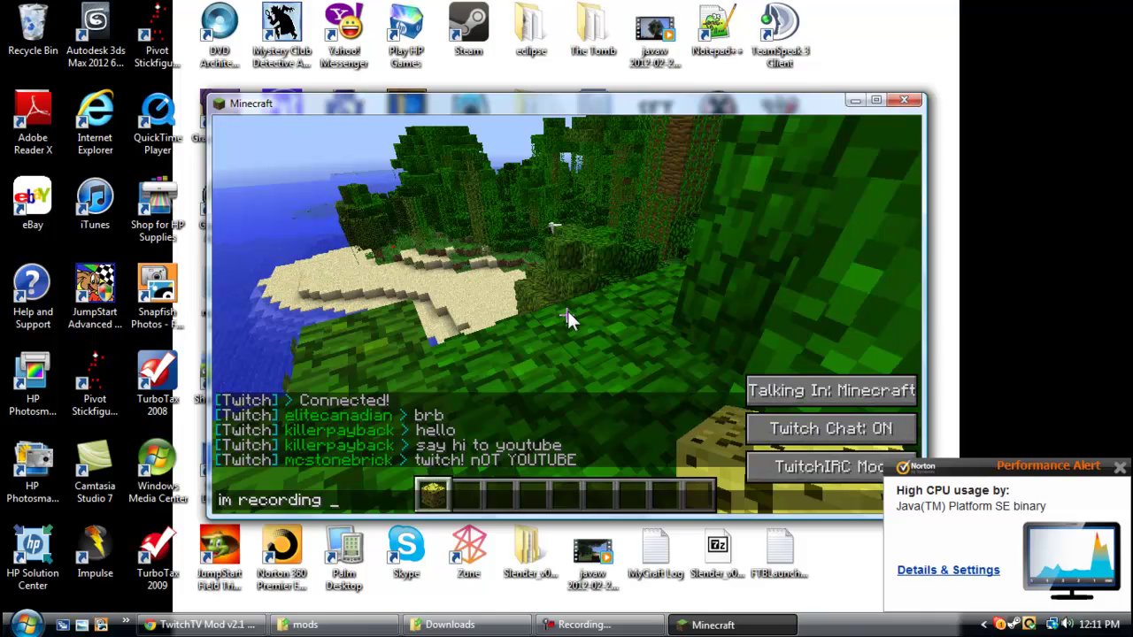
text(atm)
key(Return)
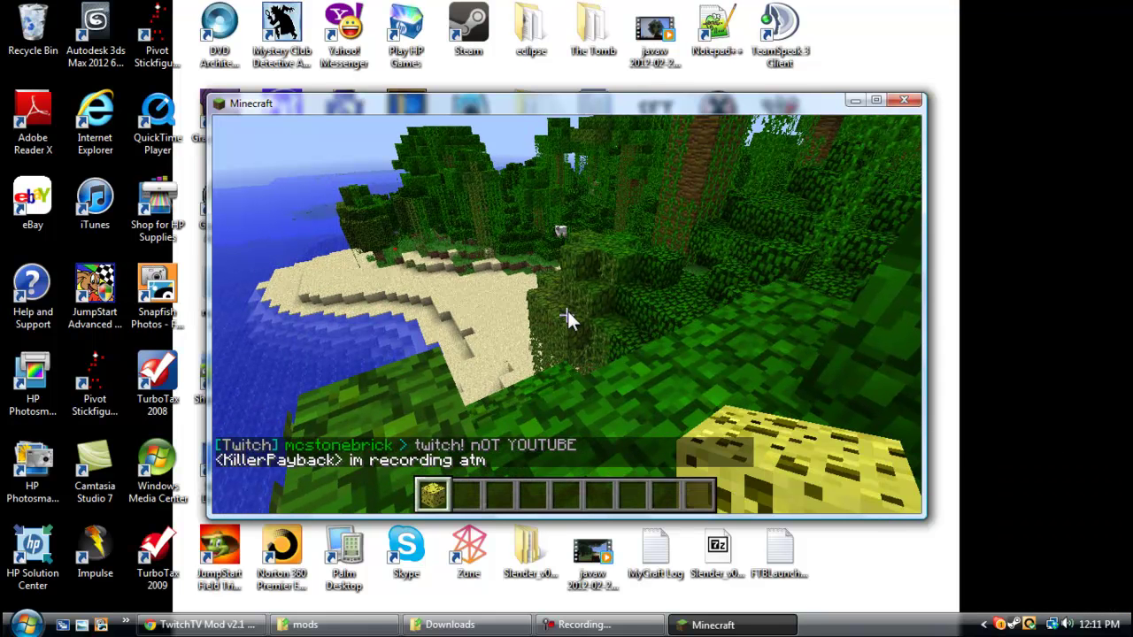
Step: Switch chat to TwitchTV, send 'recording atm' there, and reopen chat to read the reply
key(t)
click(772, 396)
text(im)
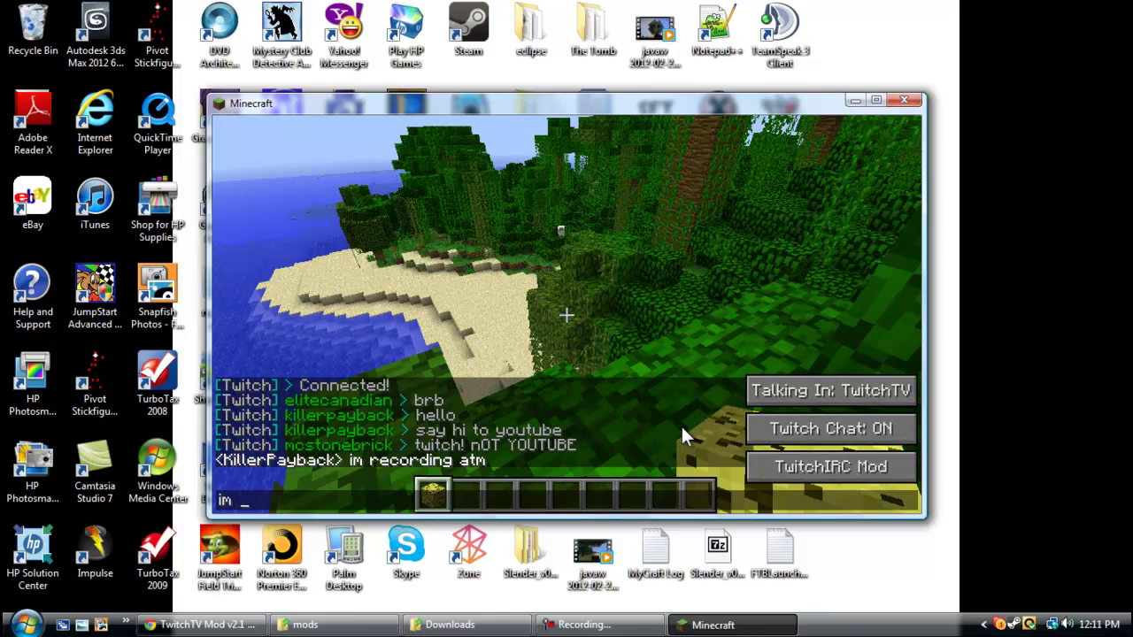
text(recording )
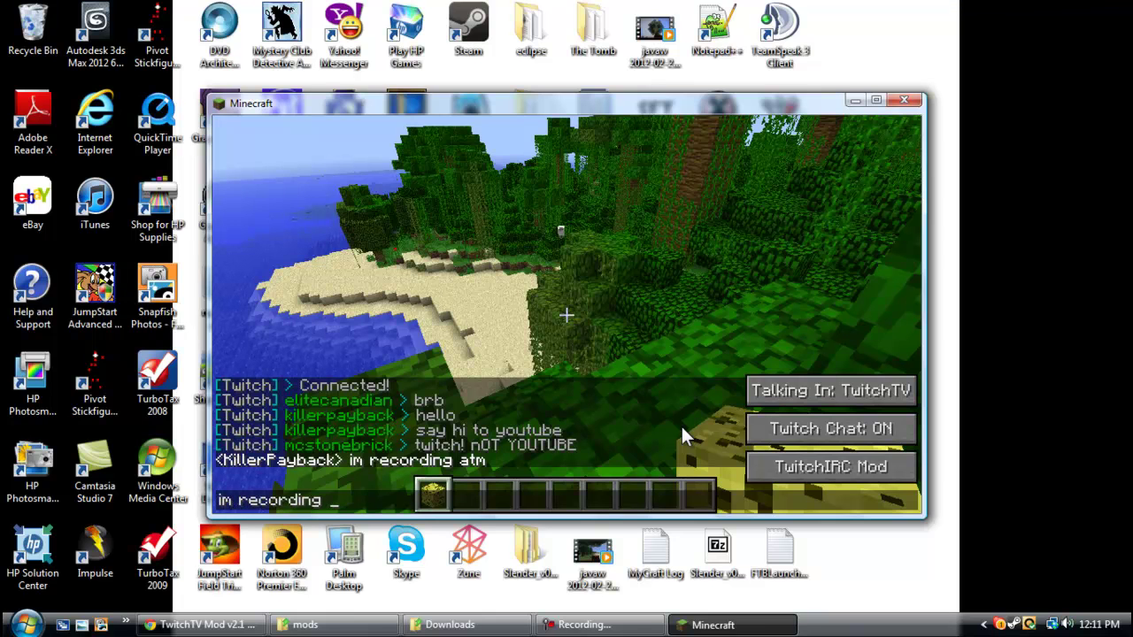
text(atm)
key(Return)
key(t)
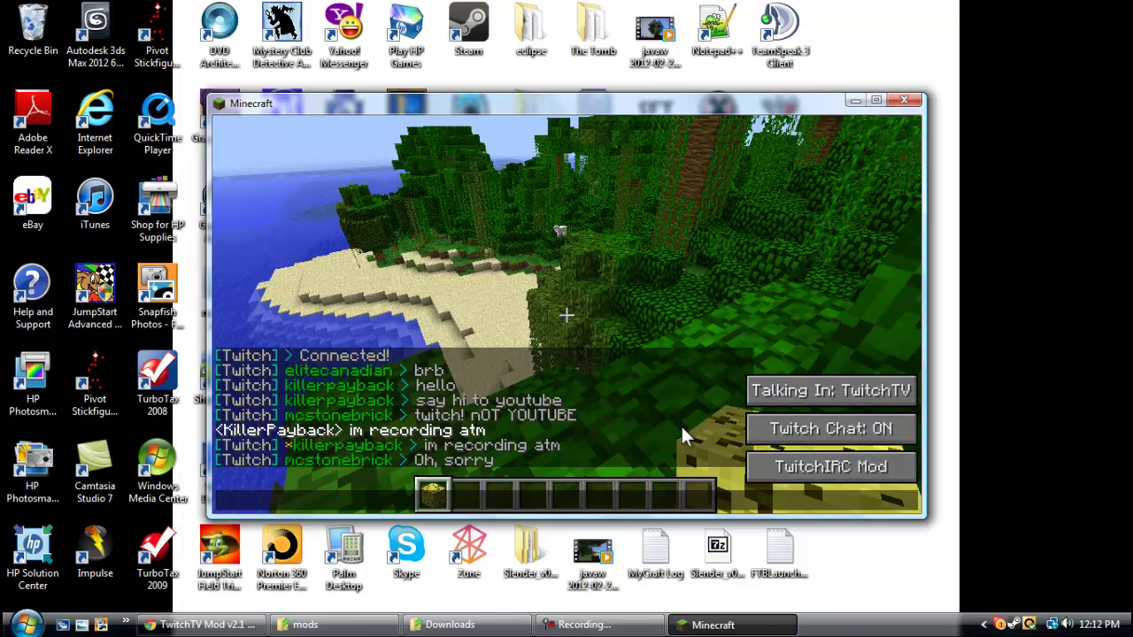
Step: Bring up the Camtasia recorder panel from the taskbar's Recording... entry, beside the Twitch chat
click(582, 624)
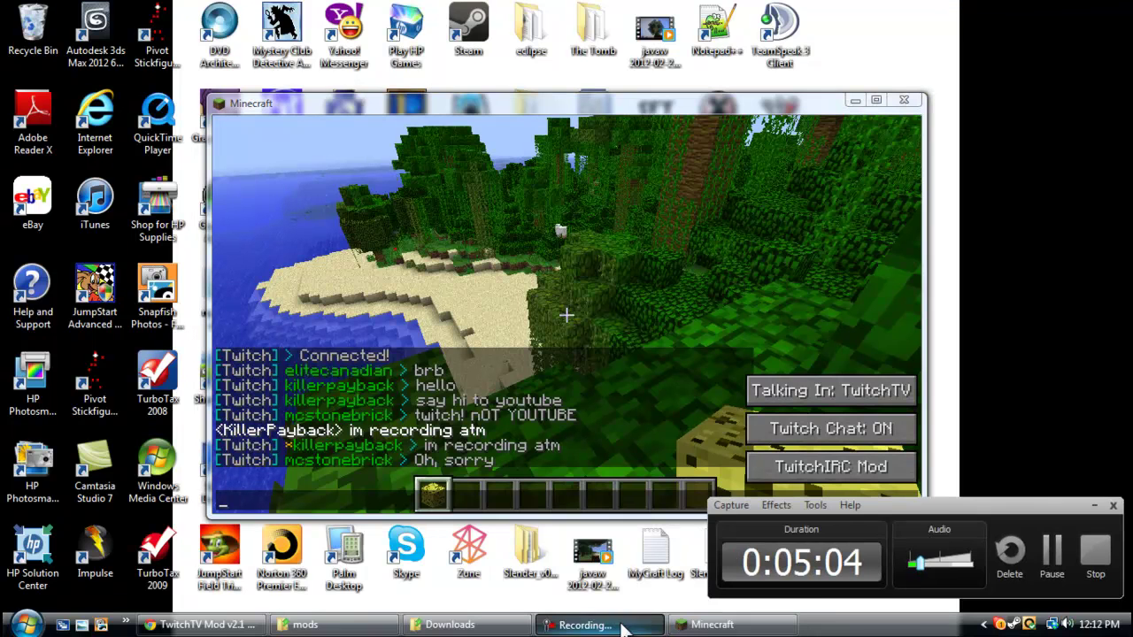